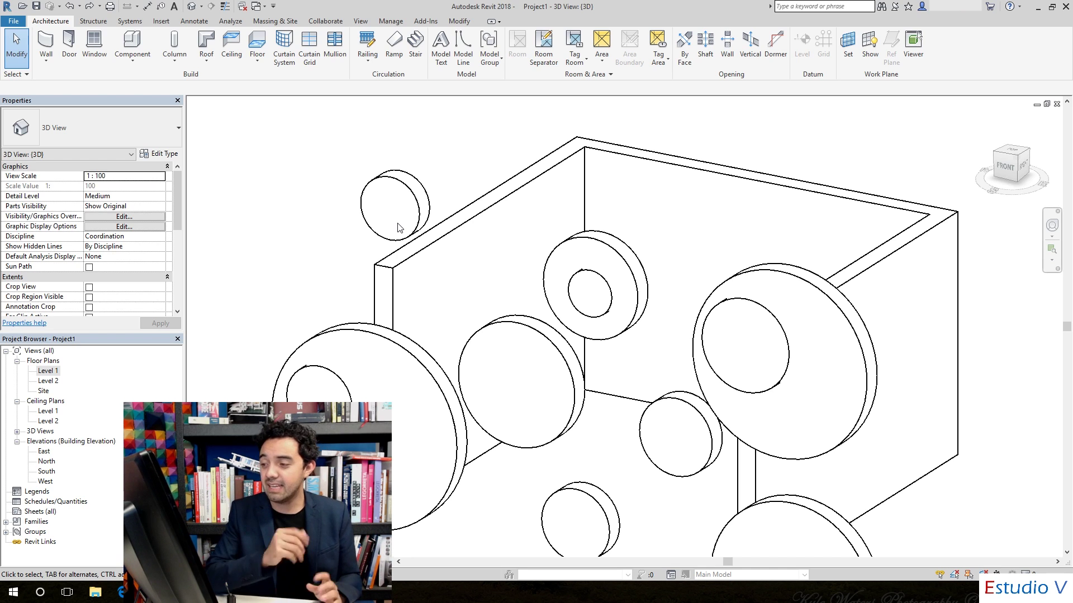
- Zoom in and out to inspect the 3D model of walls with circular openings
scroll(726, 224, "down", 3)
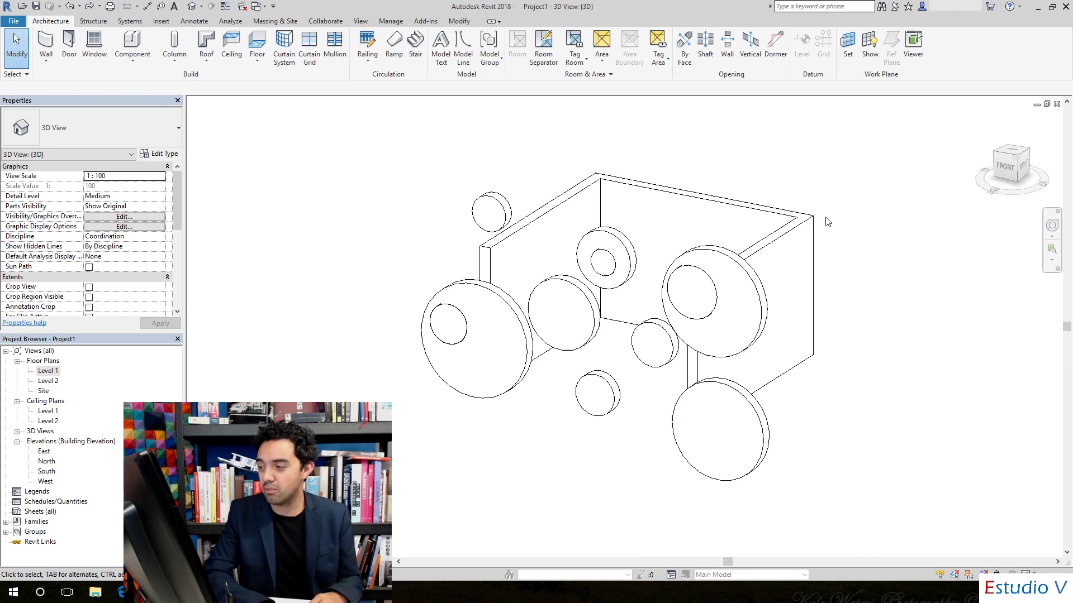
scroll(826, 220, "up", 2)
scroll(799, 226, "up", 1)
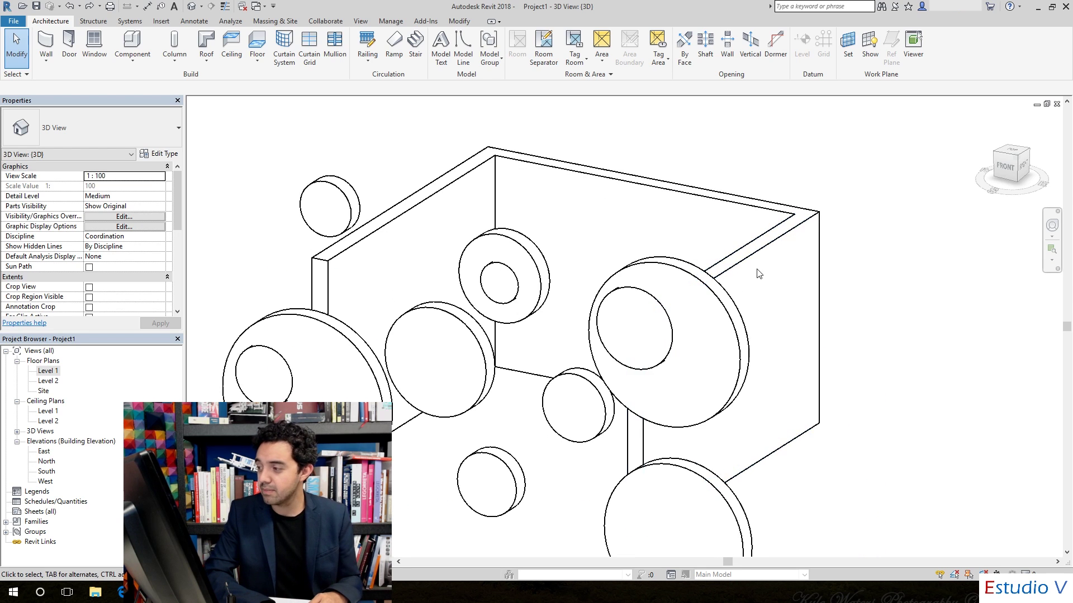
scroll(760, 245, "down", 3)
scroll(737, 235, "up", 2)
- Open the Level 1 floor plan from the Project Browser
double_click(48, 371)
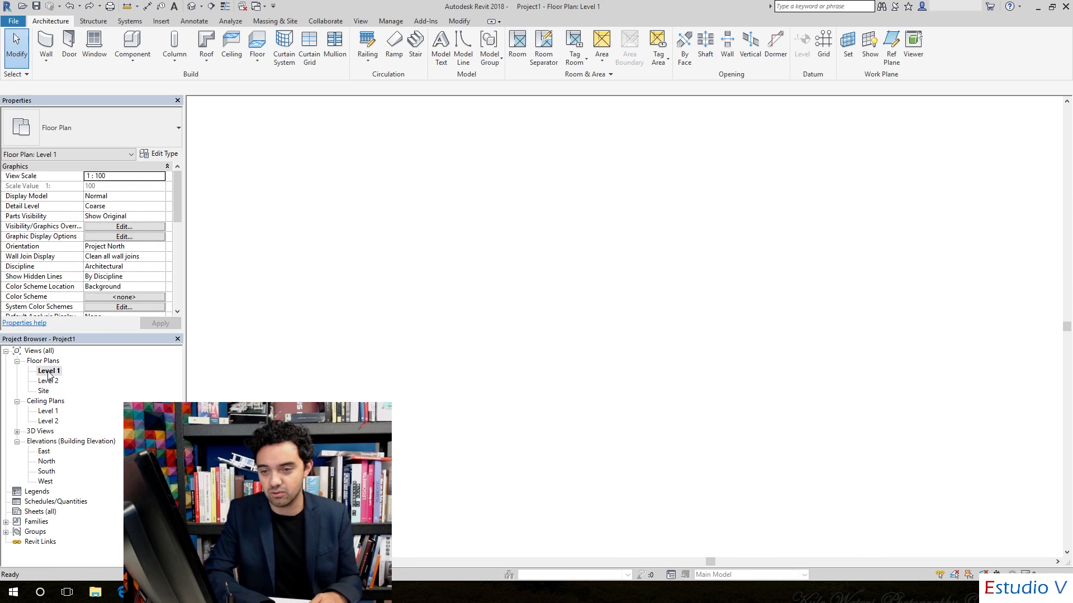
scroll(486, 324, "down", 1)
scroll(514, 146, "up", 2)
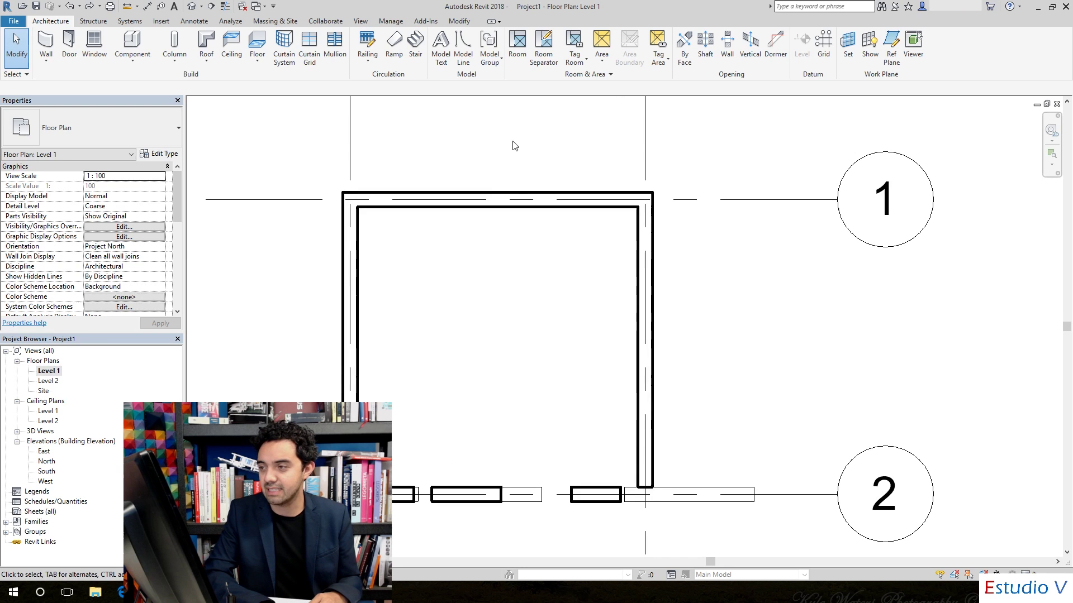
- Select the top wall and bring up its Generic - 200mm Type Properties
left_click(518, 201)
scroll(503, 223, "down", 1)
scroll(491, 218, "up", 3)
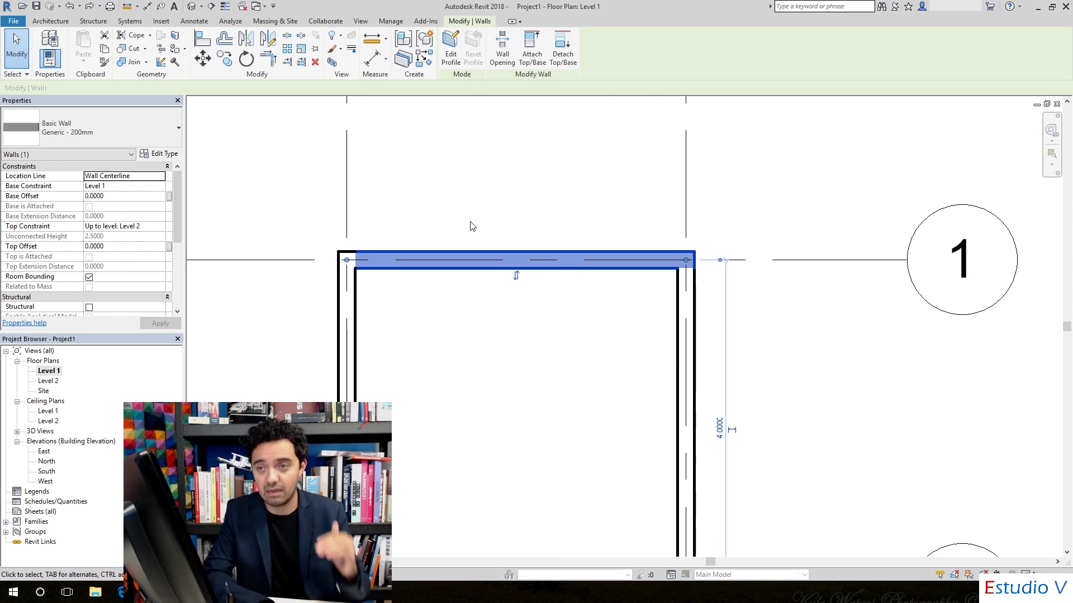
left_click(159, 154)
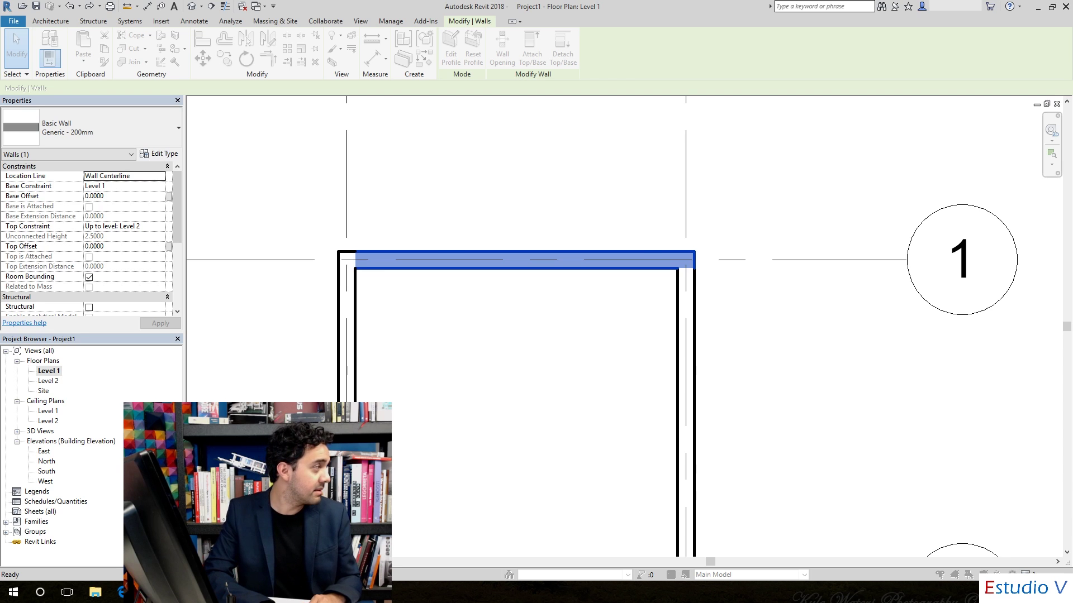
left_click_drag(1061, 90, 520, 96)
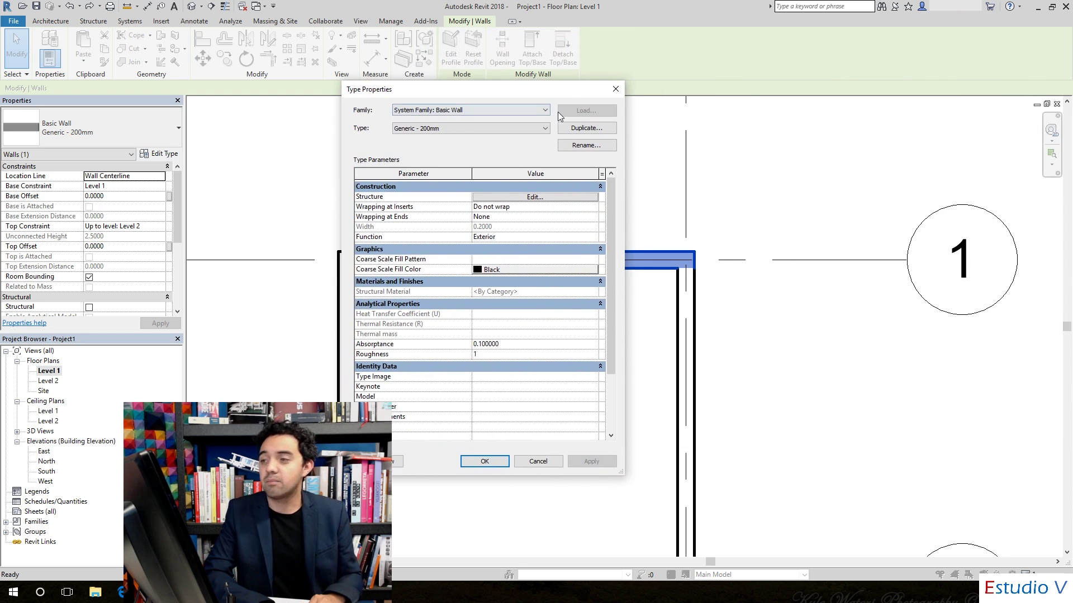
- Duplicate Generic - 200mm as new wall type 'MURO NUEVO' and apply it to the top wall
left_click(585, 128)
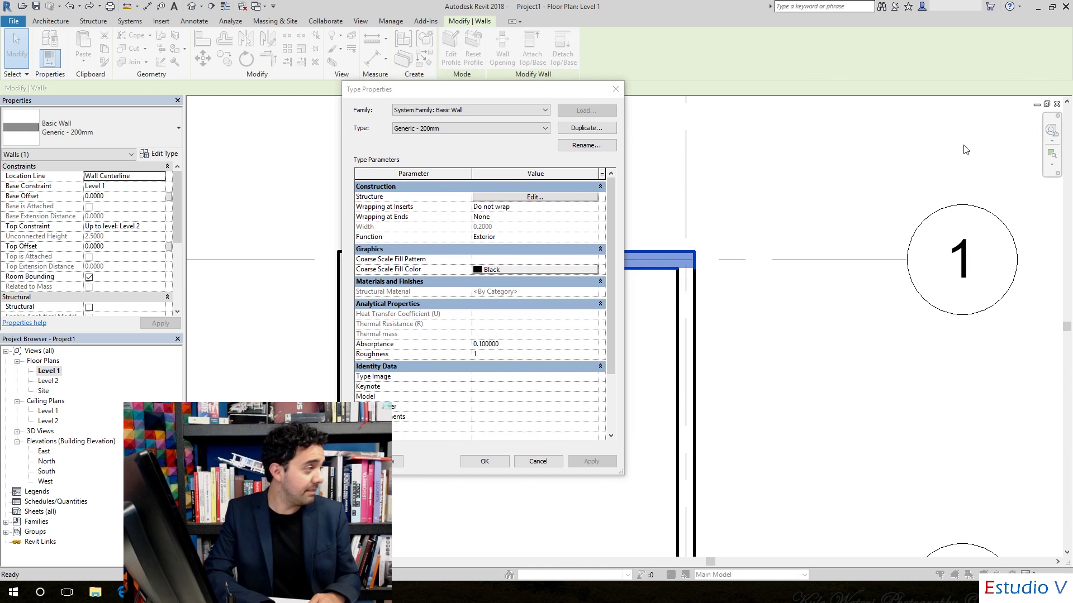
left_click_drag(805, 79, 577, 189)
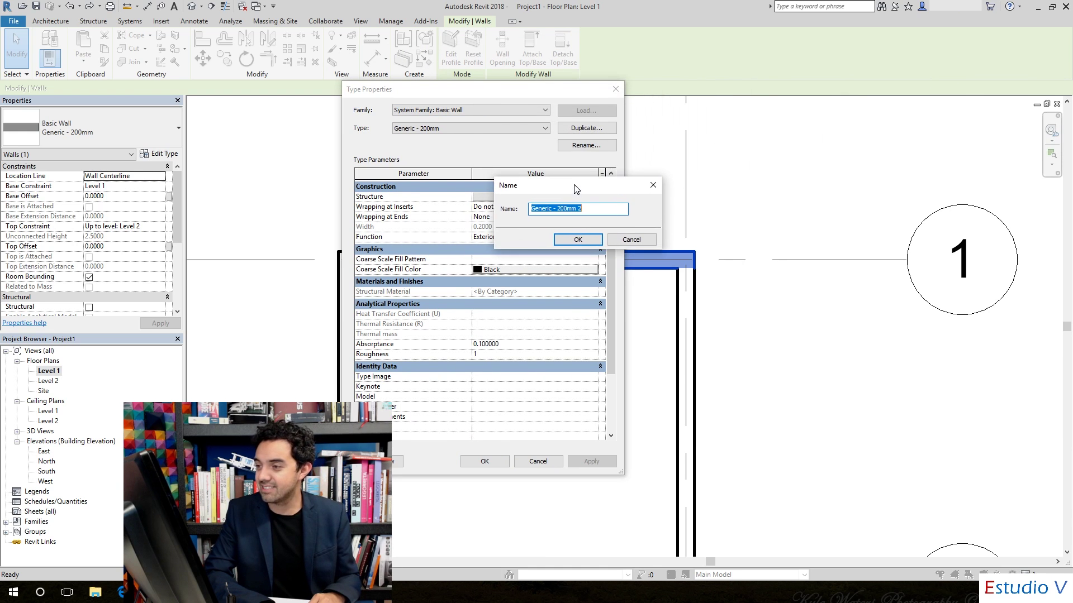
type("MUR")
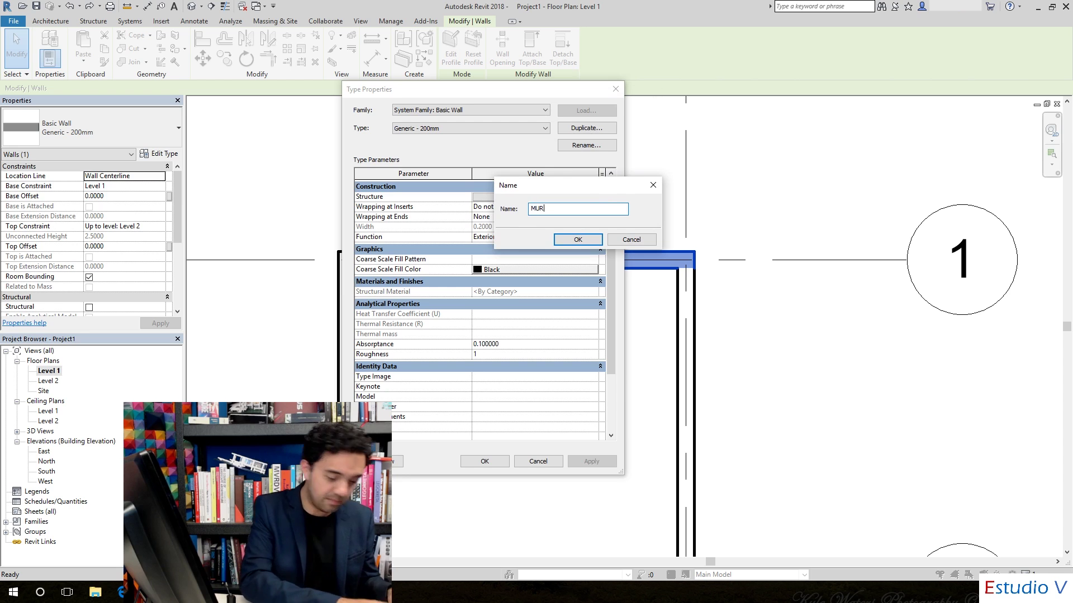
type("O NU")
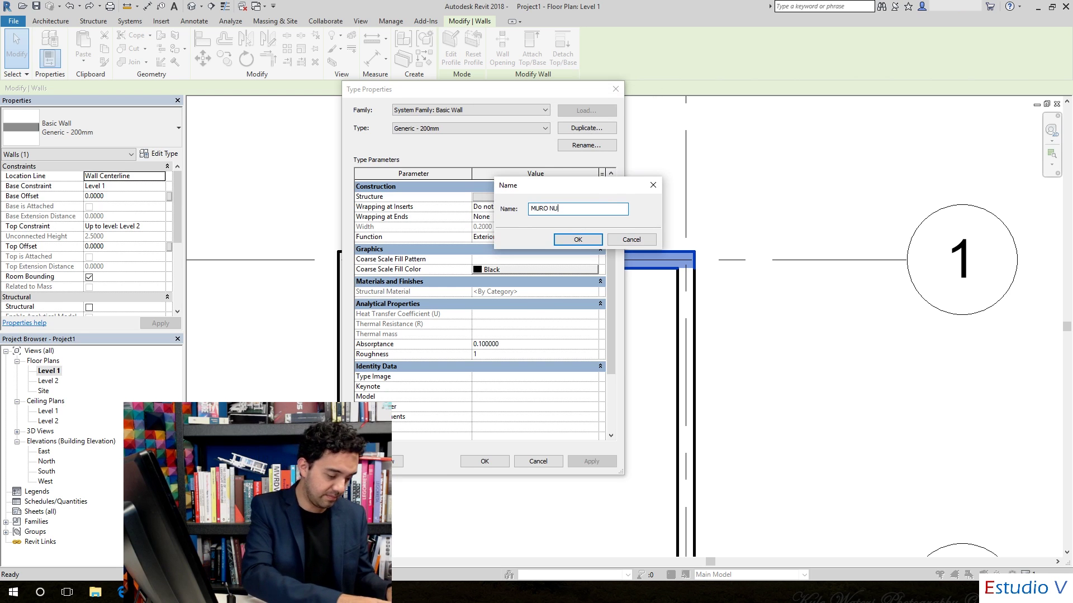
type("EVO")
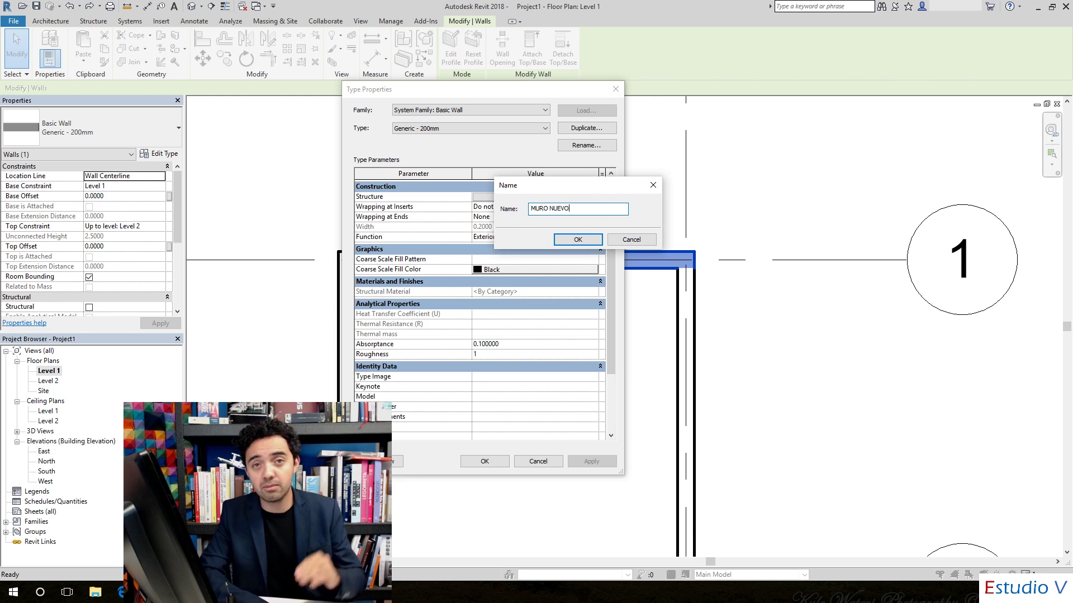
left_click(578, 240)
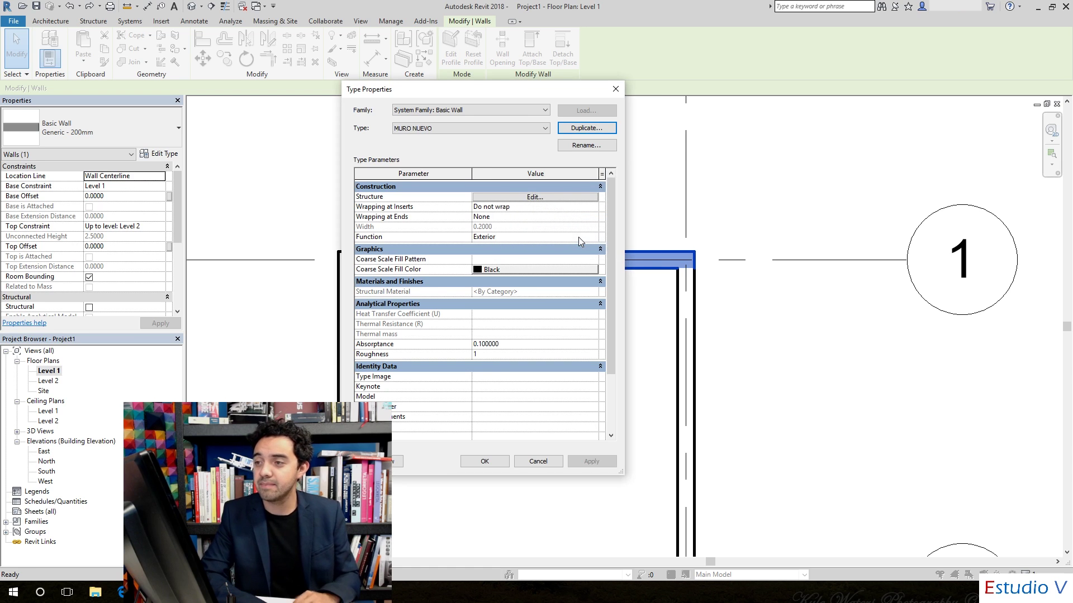
left_click(481, 461)
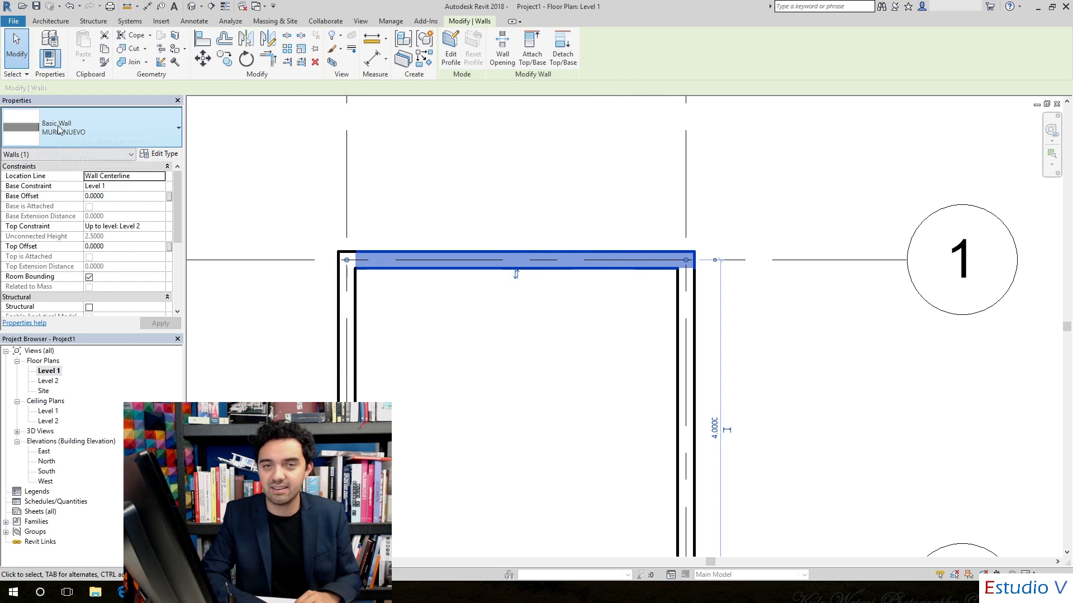
- Reopen MURO NUEVO's type properties and open Edit Assembly for its Structure
left_click(163, 155)
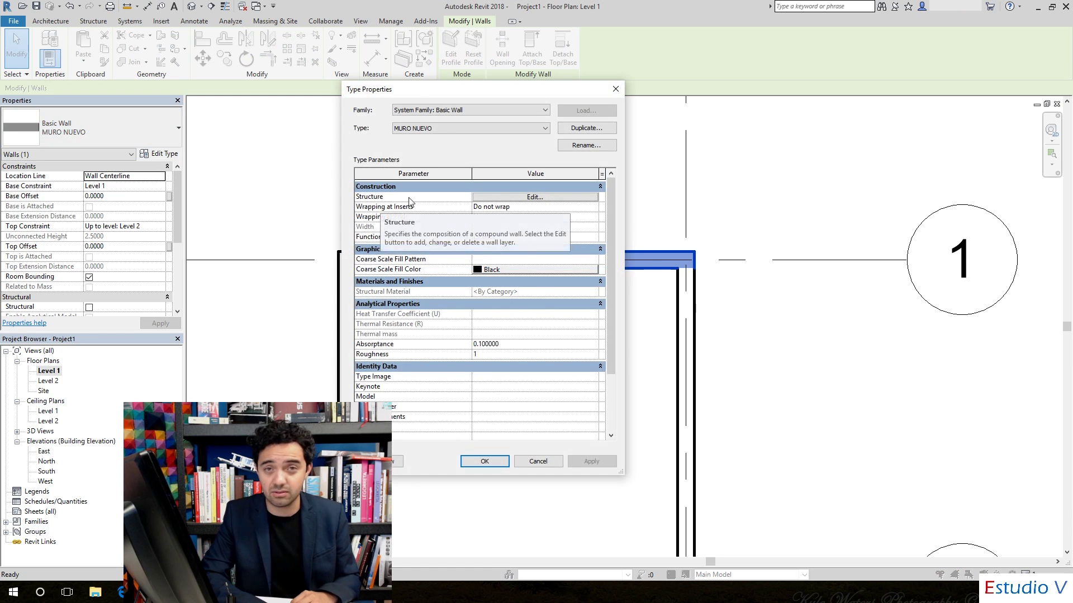
left_click(523, 200)
mouse_move(509, 98)
left_mouse_down()
mouse_move(553, 124)
mouse_move(503, 114)
left_mouse_up()
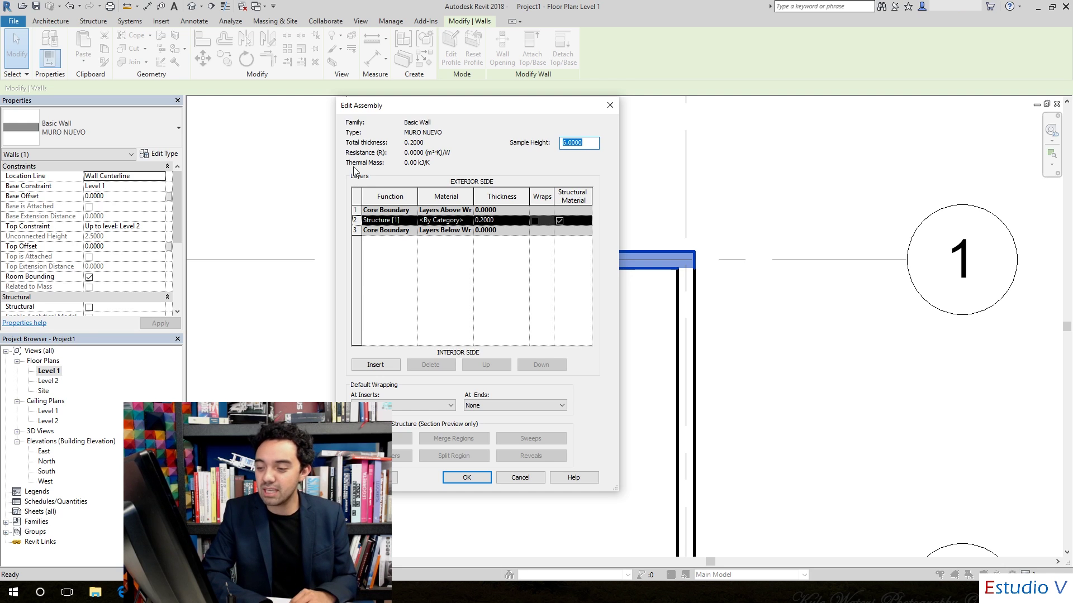
- Show the section preview and step through the core boundary and 0.2000 structure rows
left_click(393, 479)
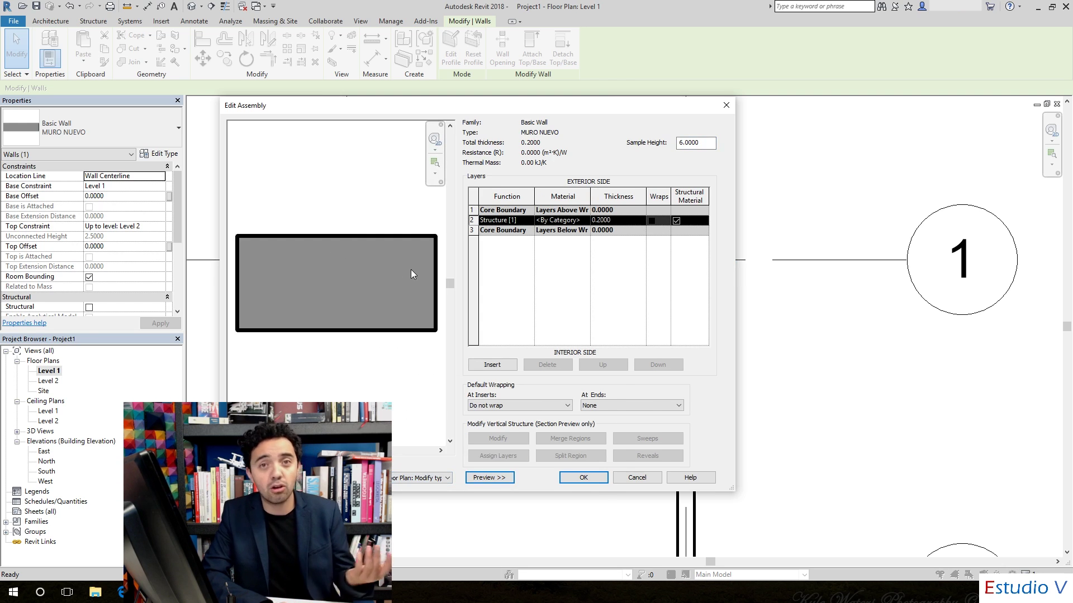
left_click(472, 211)
left_click(472, 229)
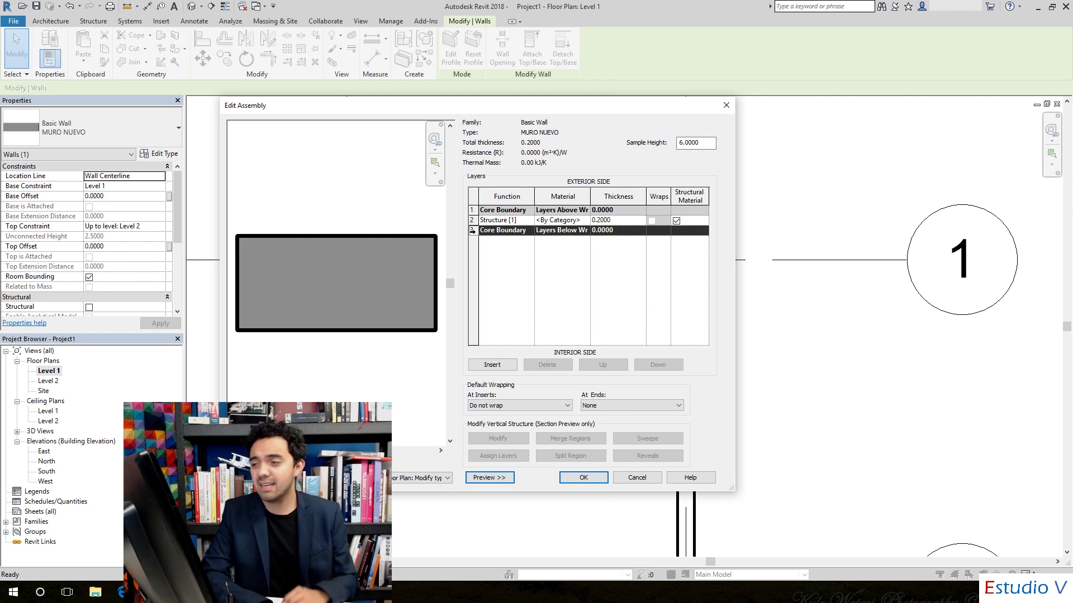
left_click(472, 210)
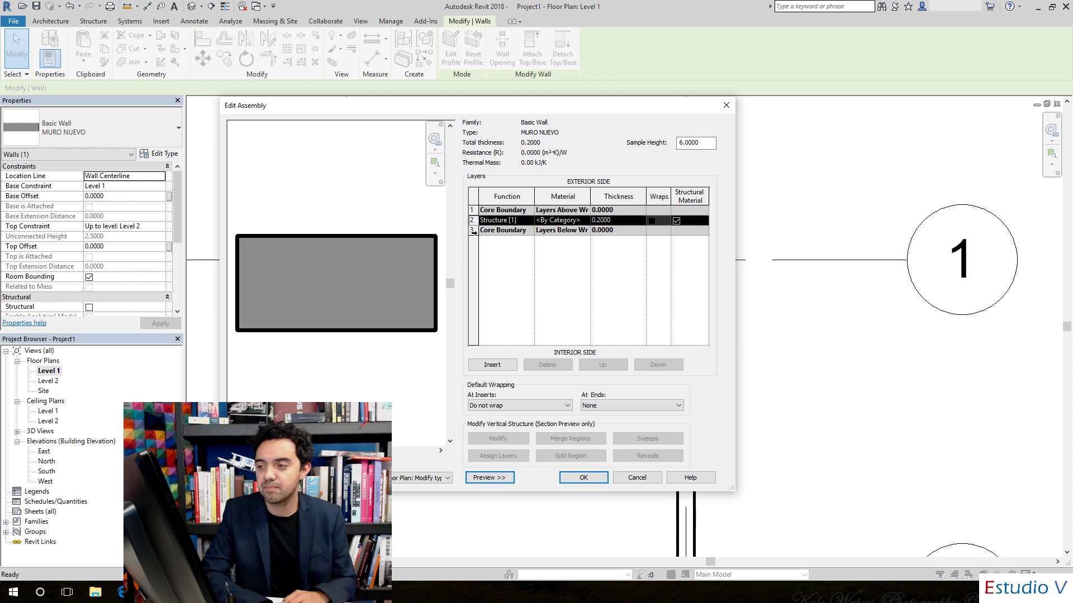
left_click(473, 229)
left_click(472, 211)
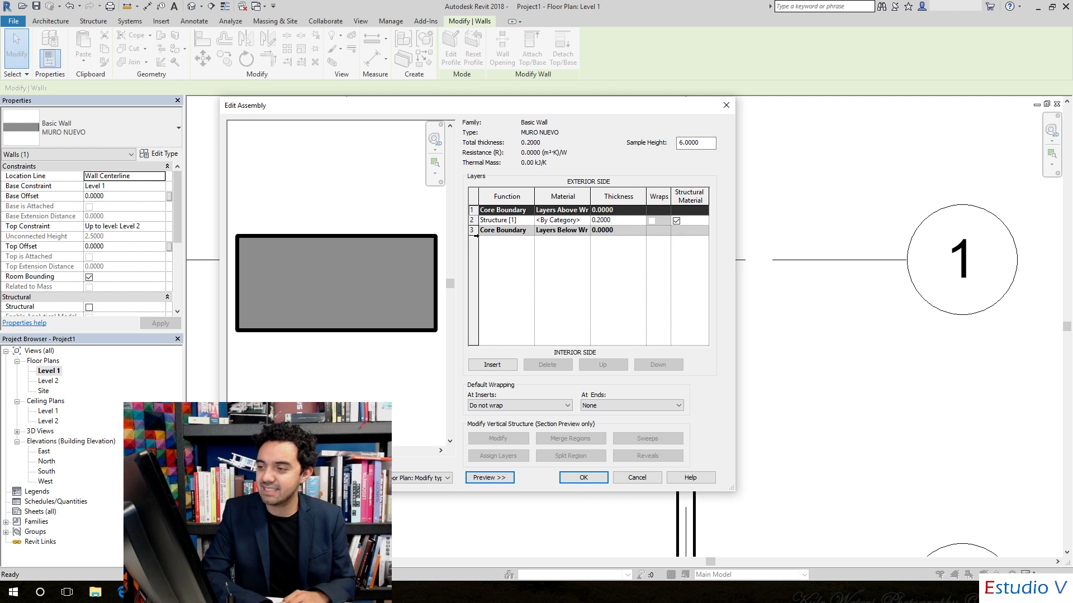
left_click(473, 229)
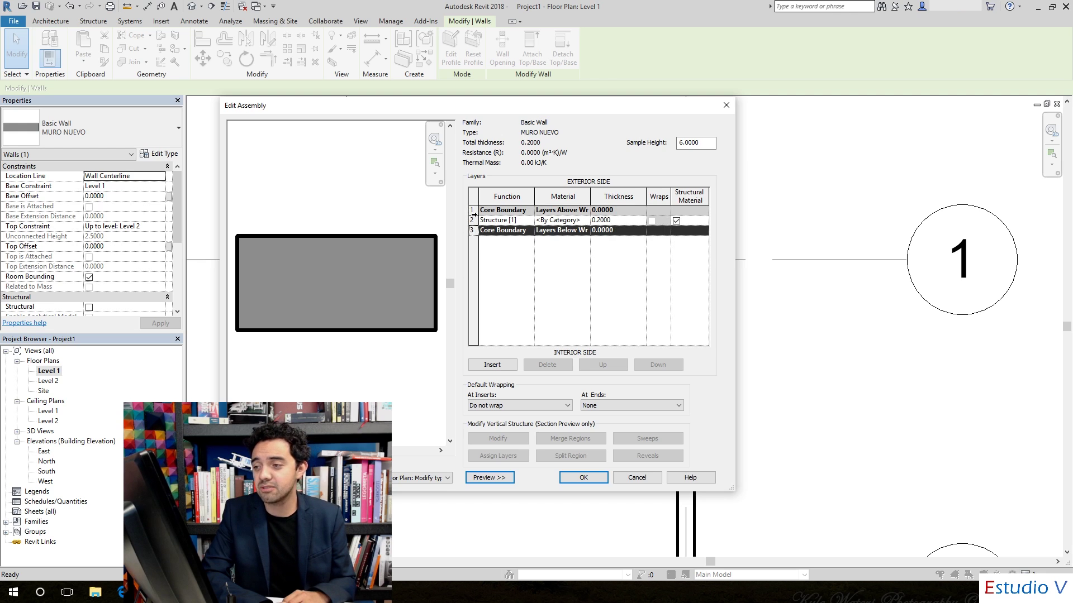
left_click(472, 210)
left_click(473, 229)
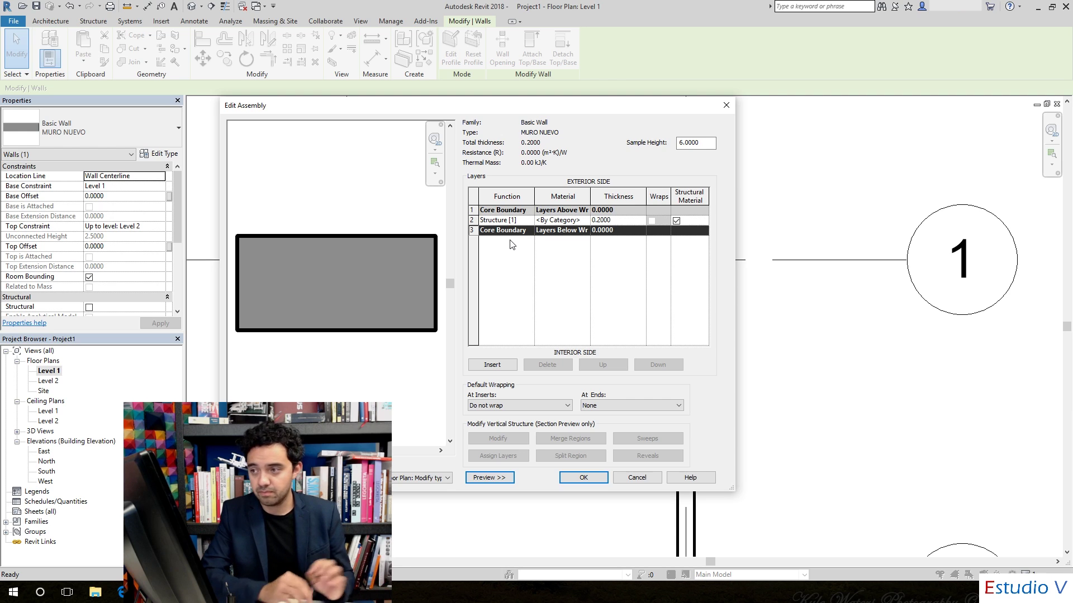
left_click(476, 210)
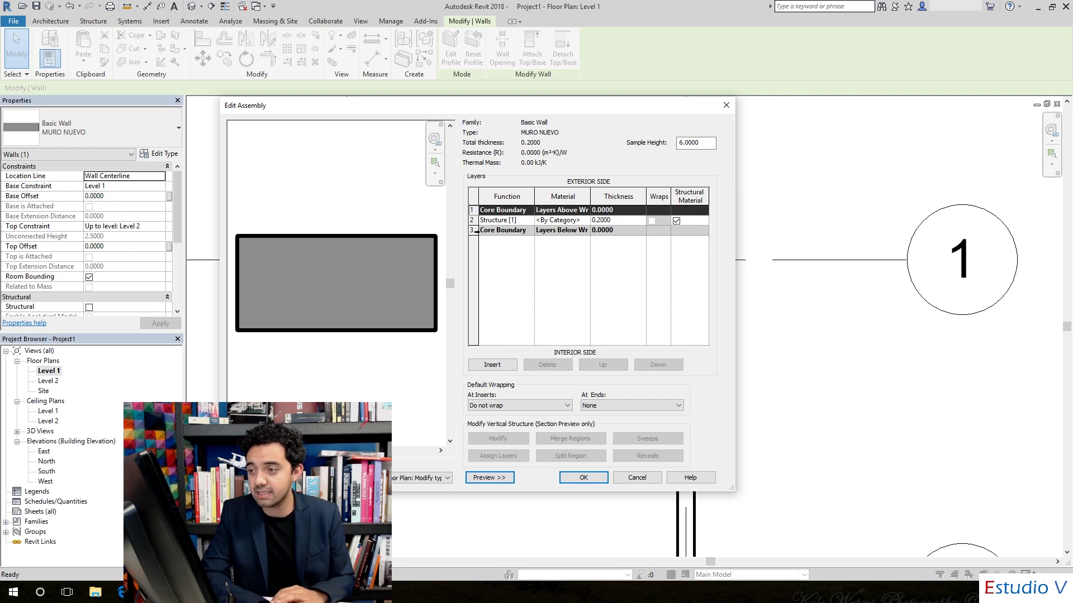
left_click(477, 230)
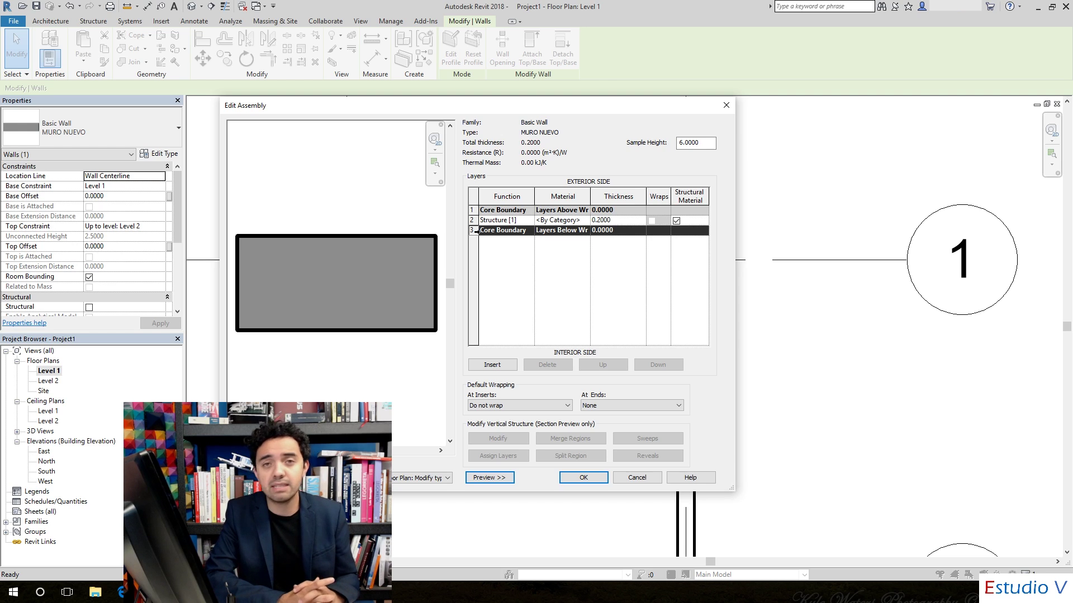
- Insert three zero-thickness layers outside the core on the interior side
left_click(492, 365)
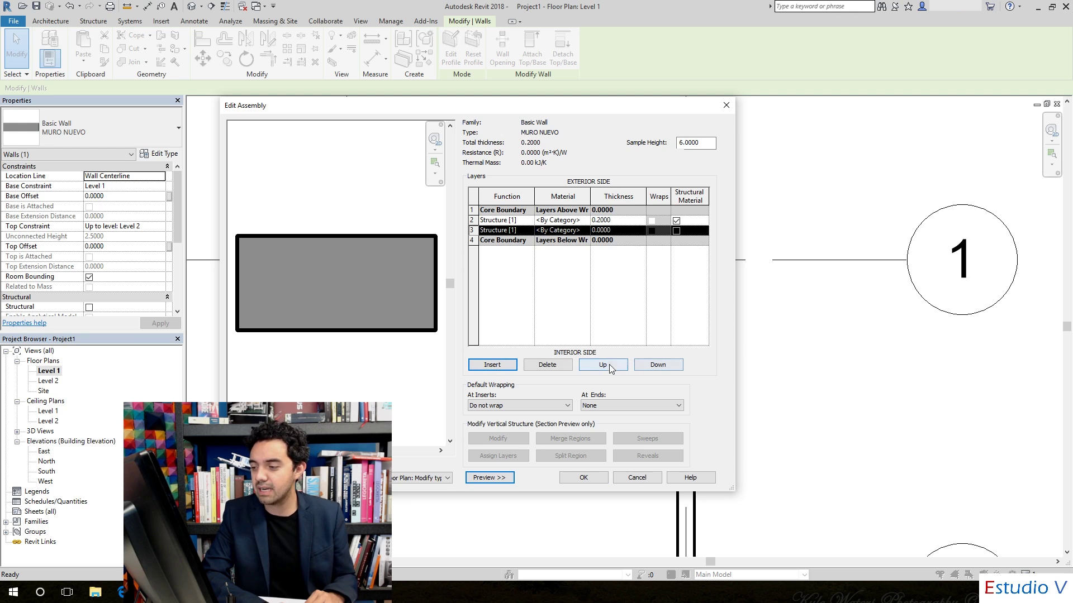
left_click(657, 366)
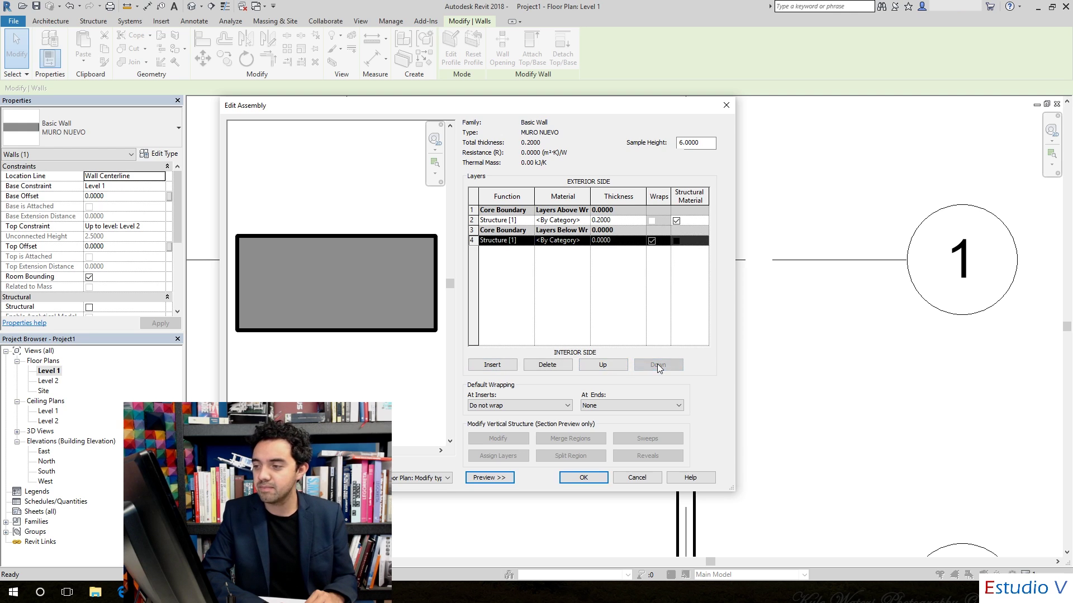
left_click(499, 367)
left_click(499, 366)
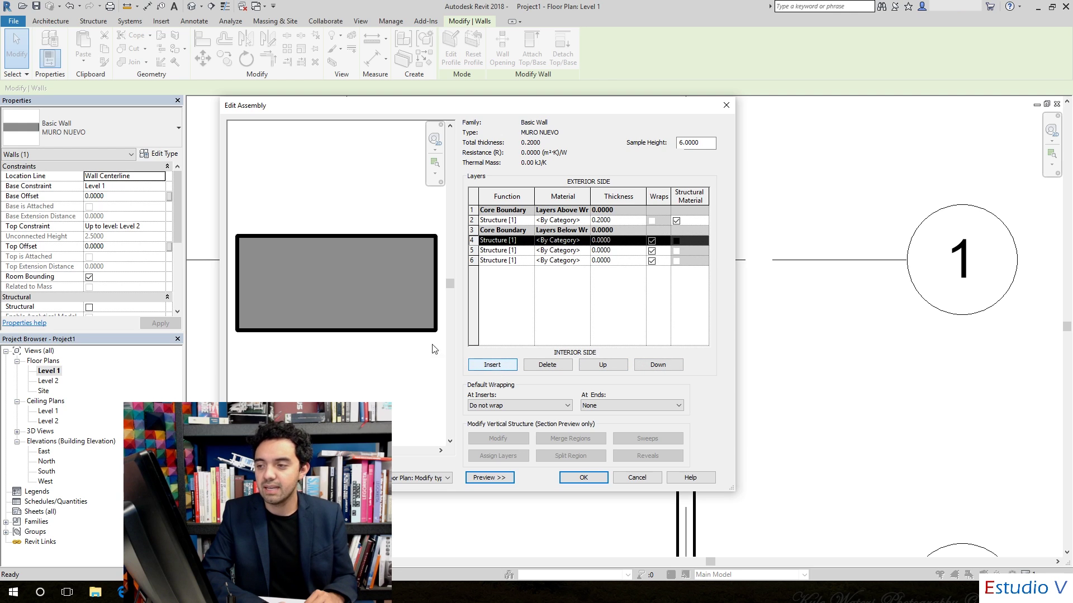
left_click(510, 367)
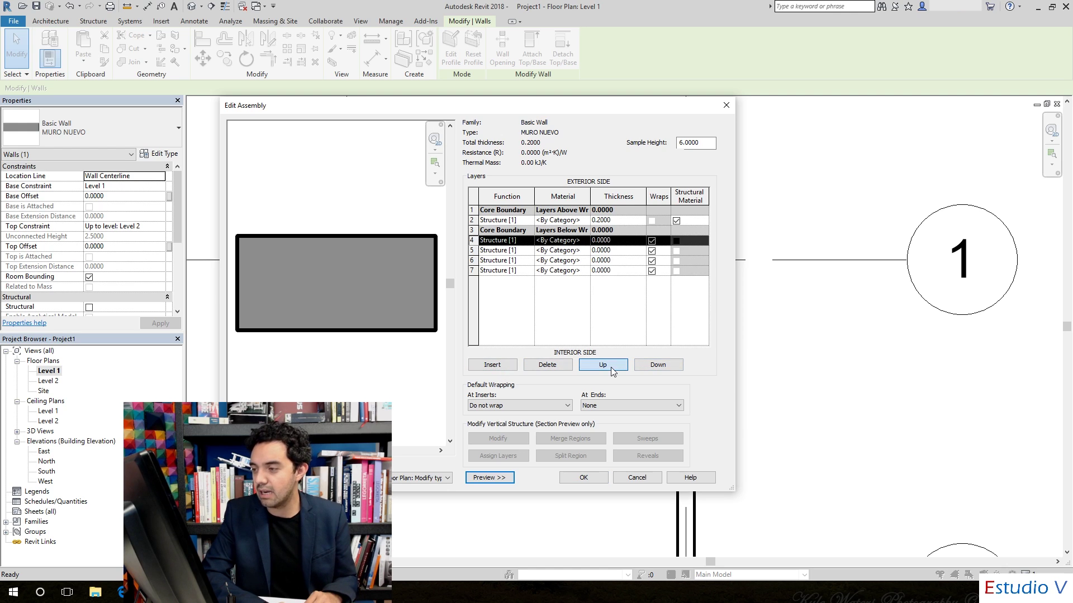
- Add three layers on the exterior side, keeping layer 1's function as Structure [1]
left_click(611, 367)
left_click(611, 367)
left_click(611, 367)
left_click(502, 366)
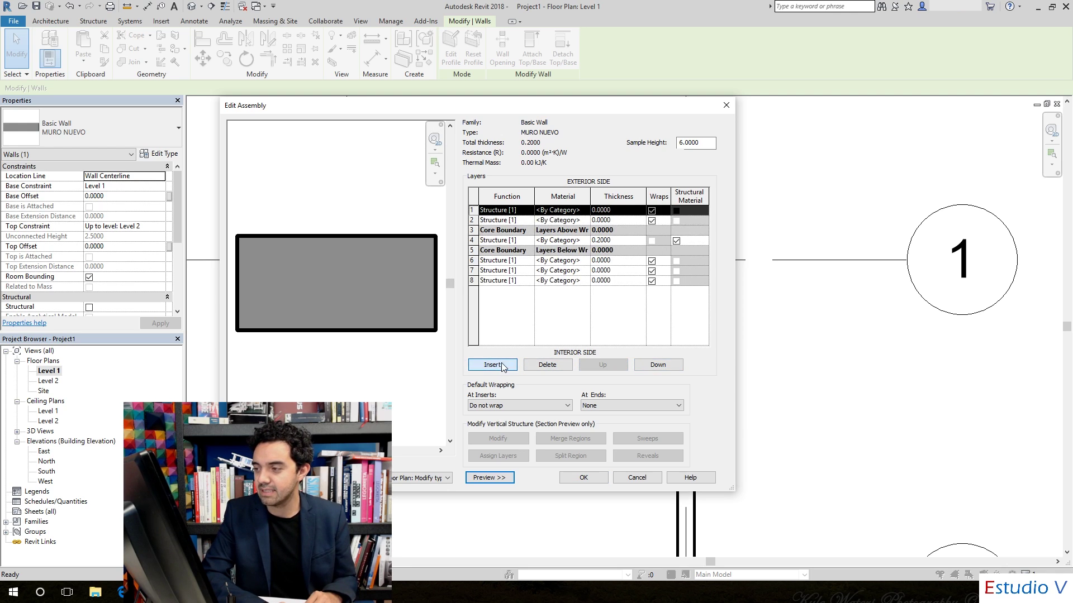
left_click(502, 365)
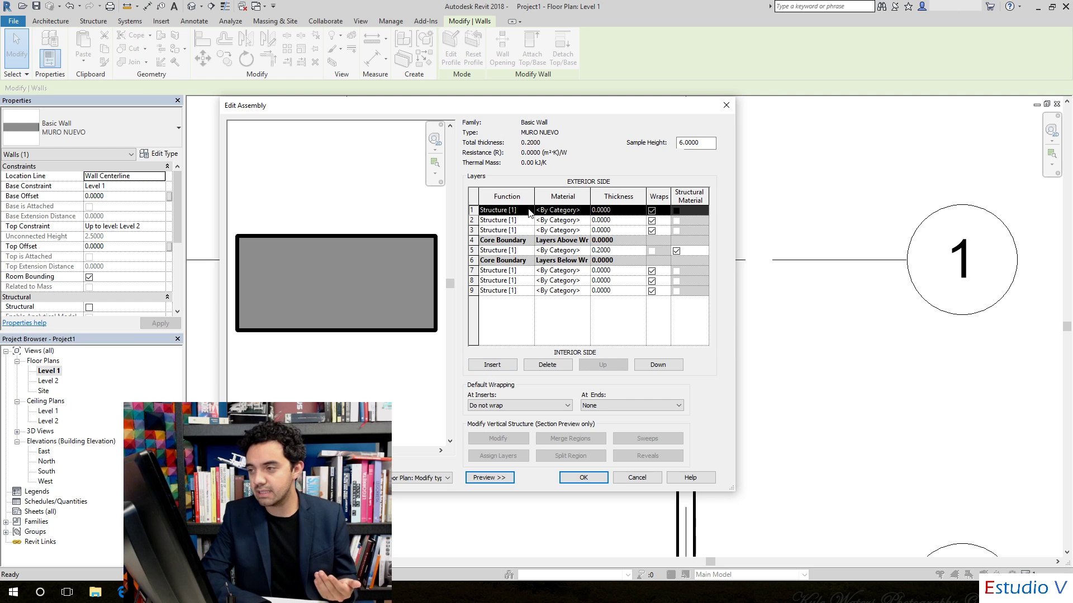
left_click(528, 211)
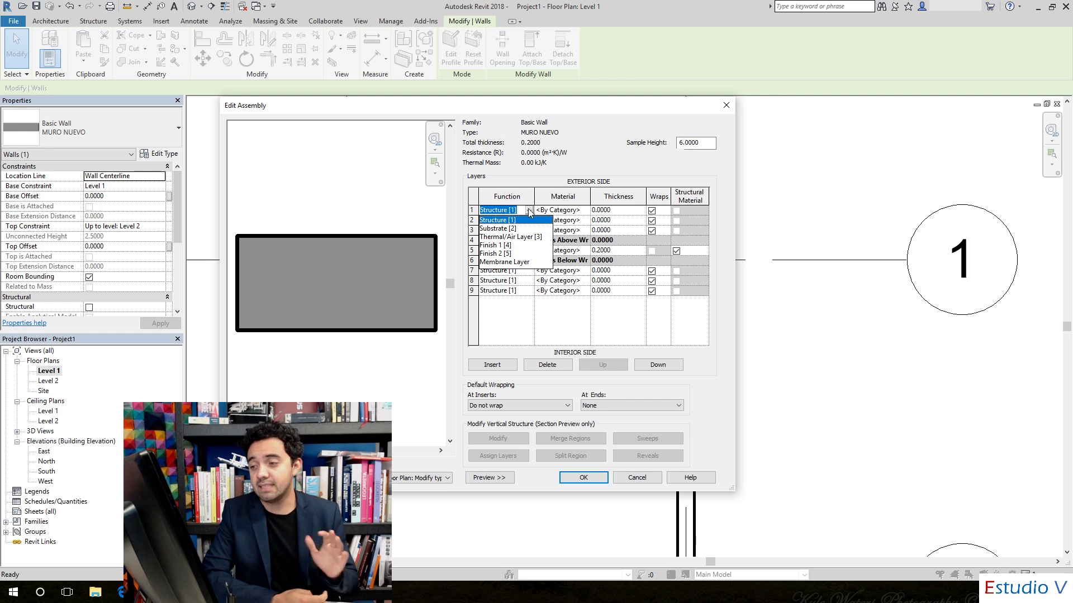
left_click(537, 221)
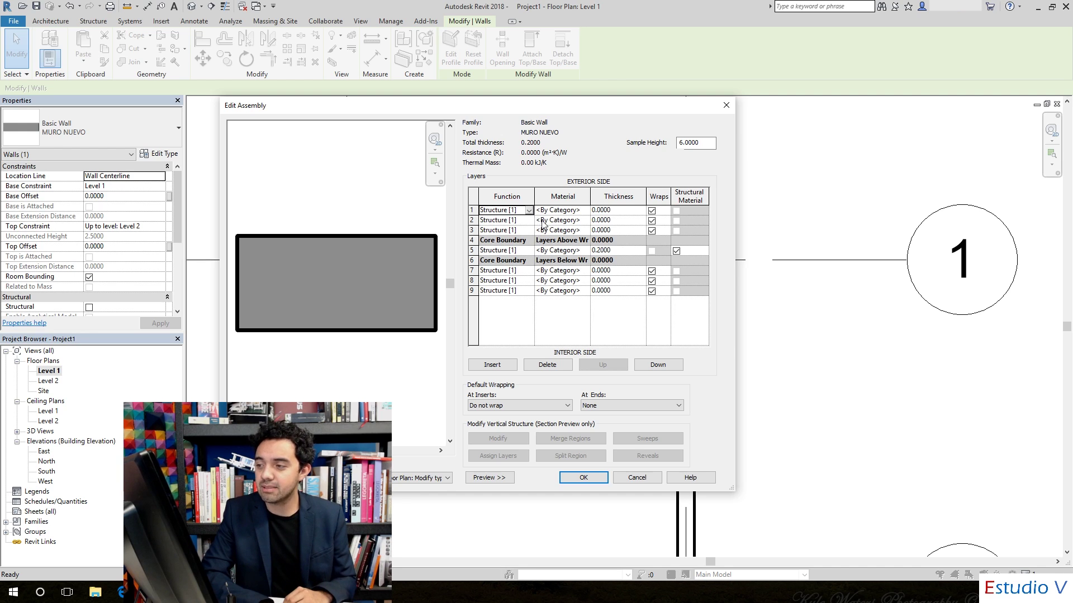
- Set the thickness of outer layers 1–3 and 7–9 to 0.01
left_click(574, 210)
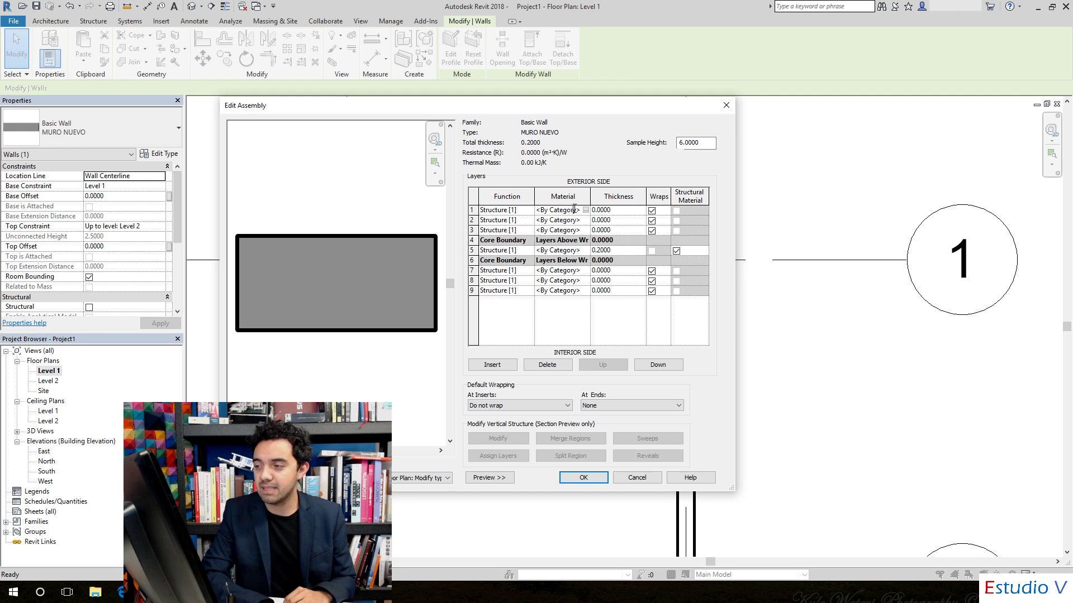
left_click(615, 211)
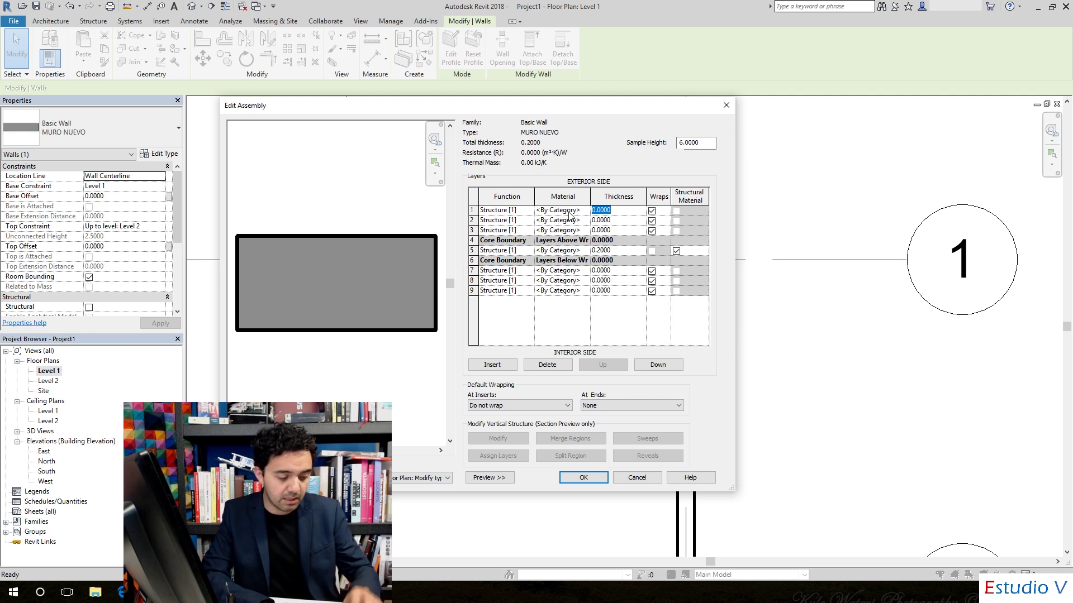
type(".01")
left_click(618, 220)
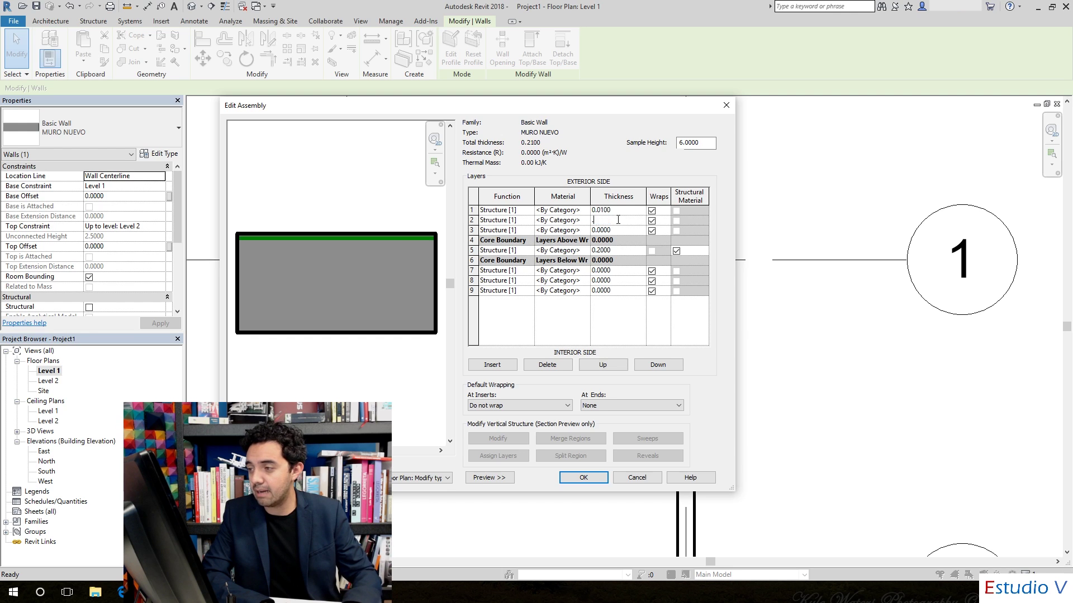
type("1")
left_click(621, 229)
type(".01")
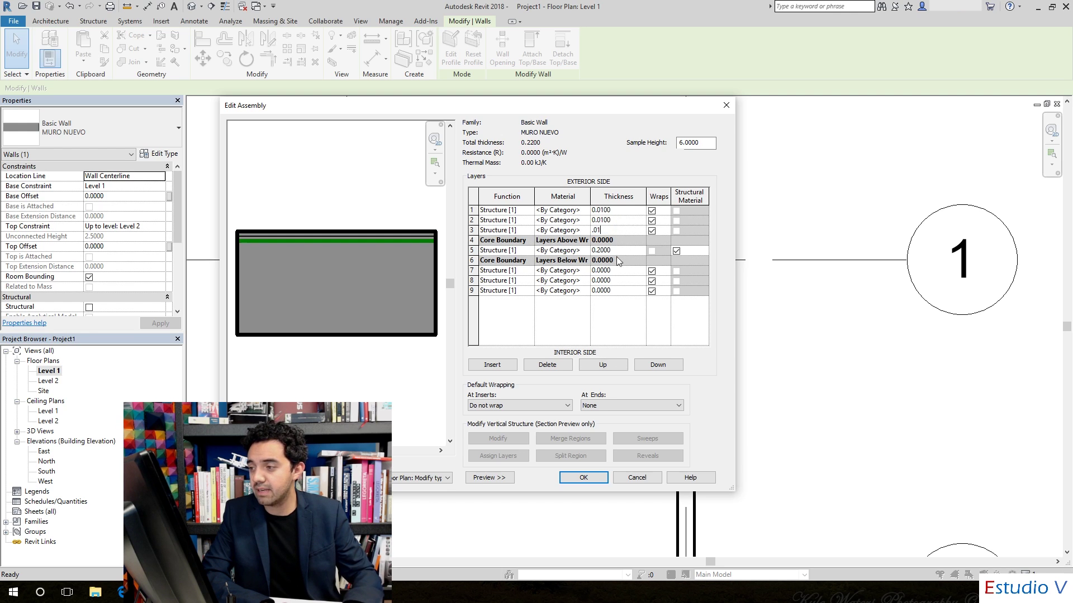
left_click(623, 267)
left_click(622, 280)
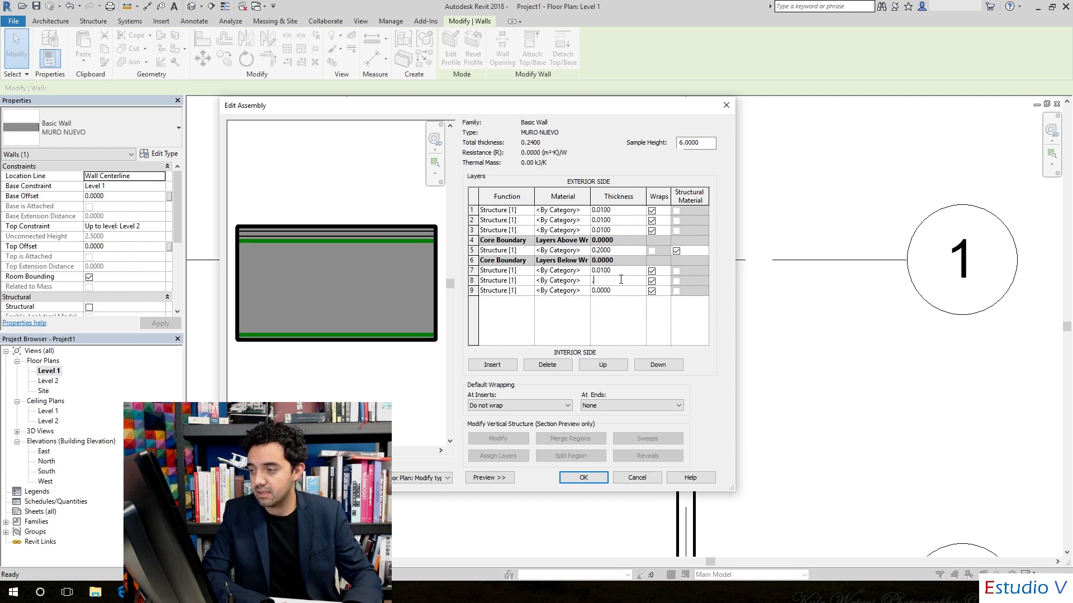
type(".01")
left_click(617, 290)
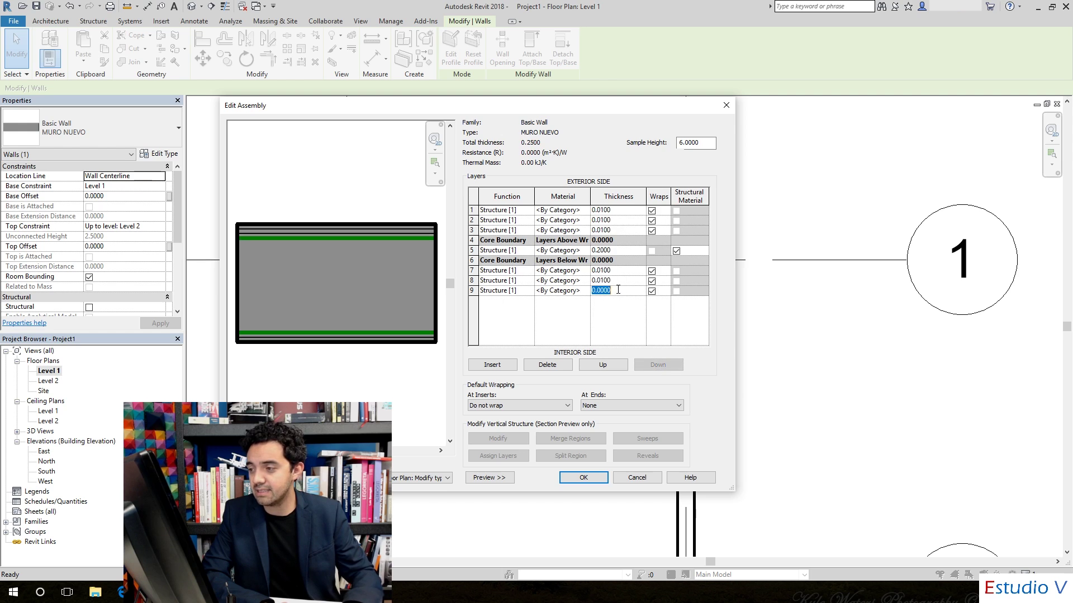
- Reduce the core layer to 0.12 thick, giving a 0.18 total width
left_click(630, 252)
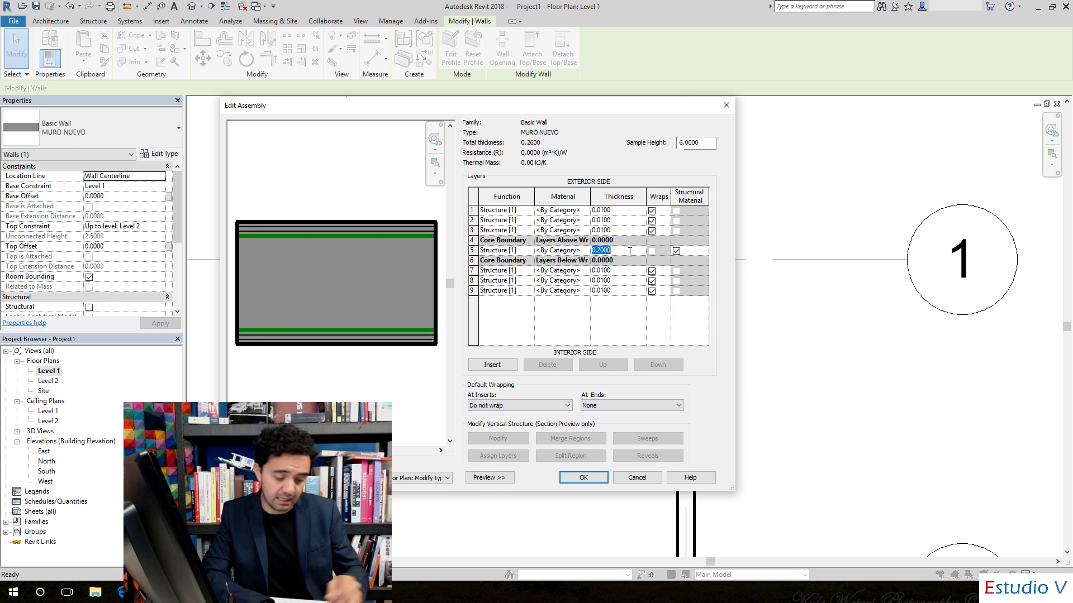
type(".12")
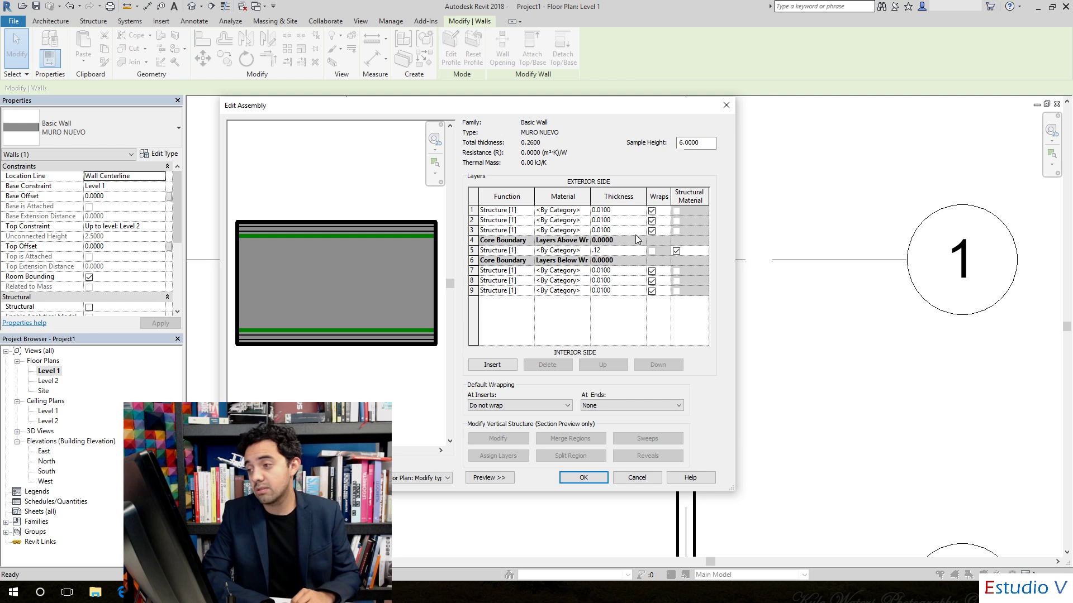
left_click(632, 229)
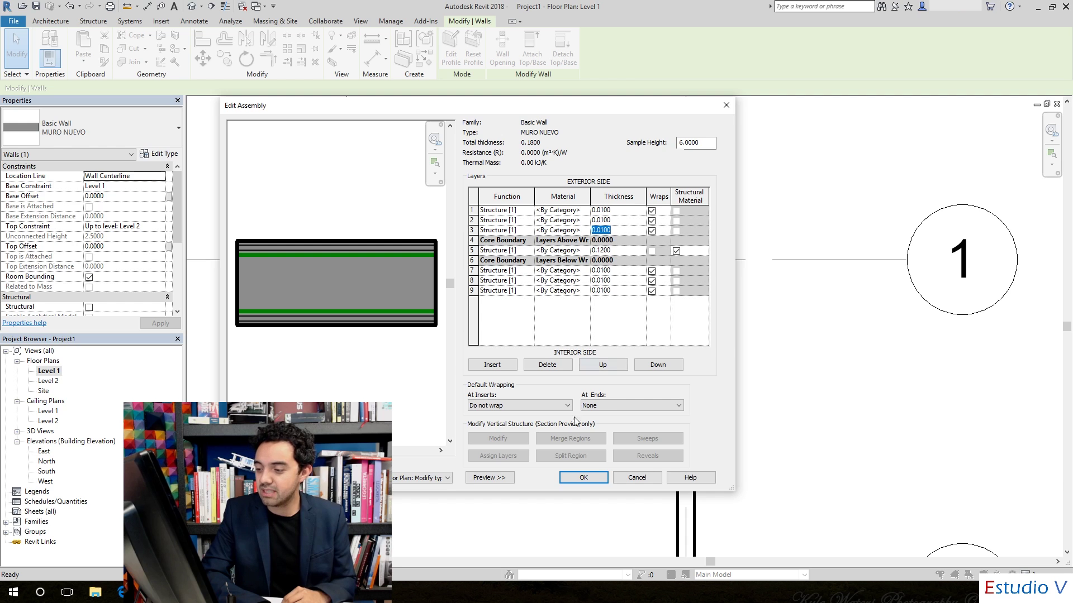
- Confirm the assembly and type edits, zoom in on the 0.18 wall, and deselect it
left_click(594, 482)
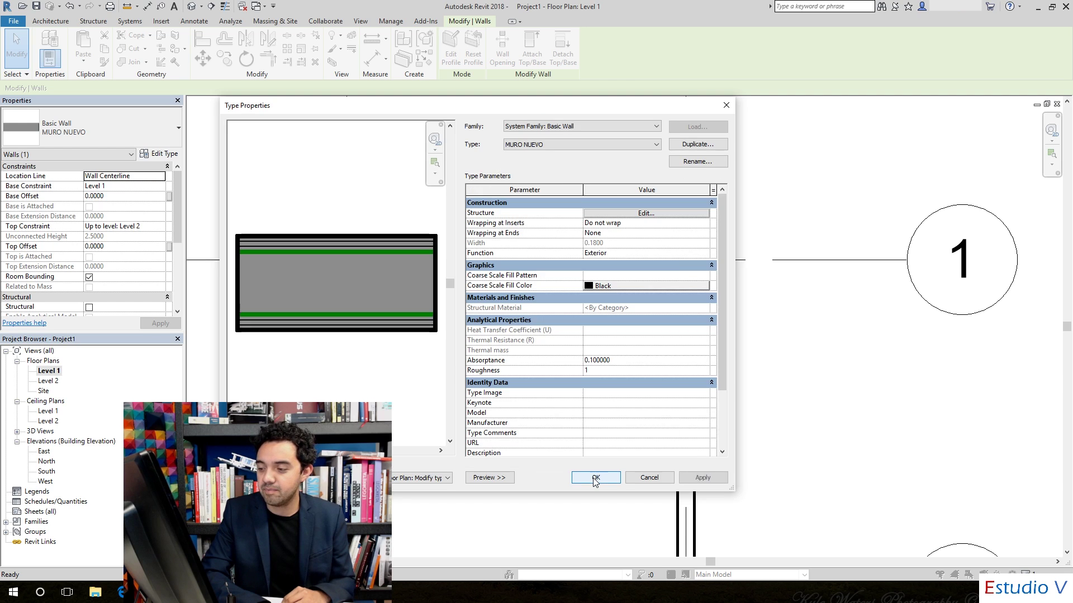
left_click(592, 479)
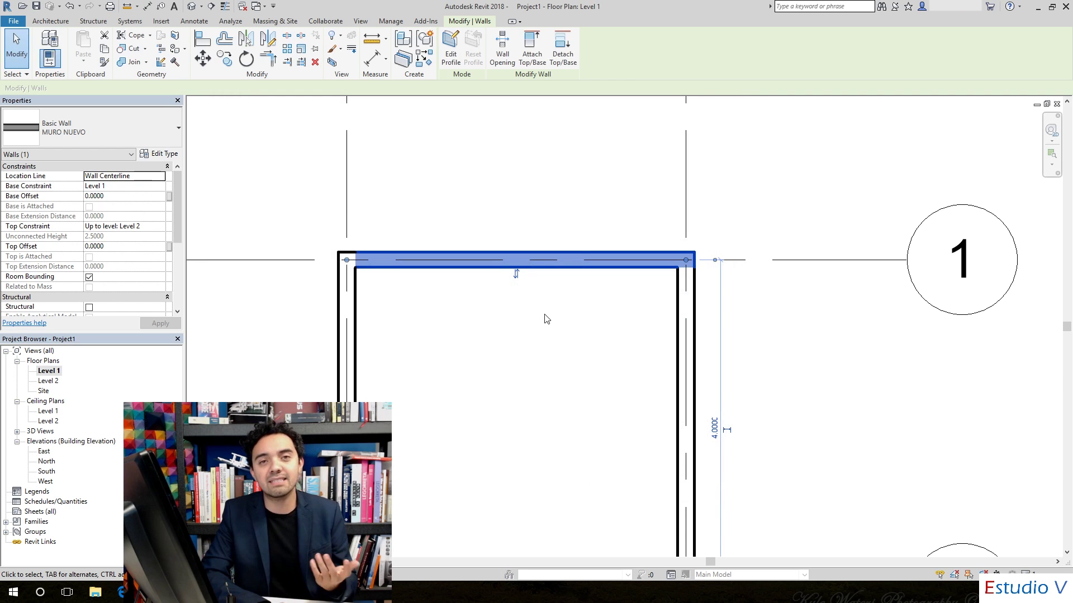
scroll(506, 274, "up", 2)
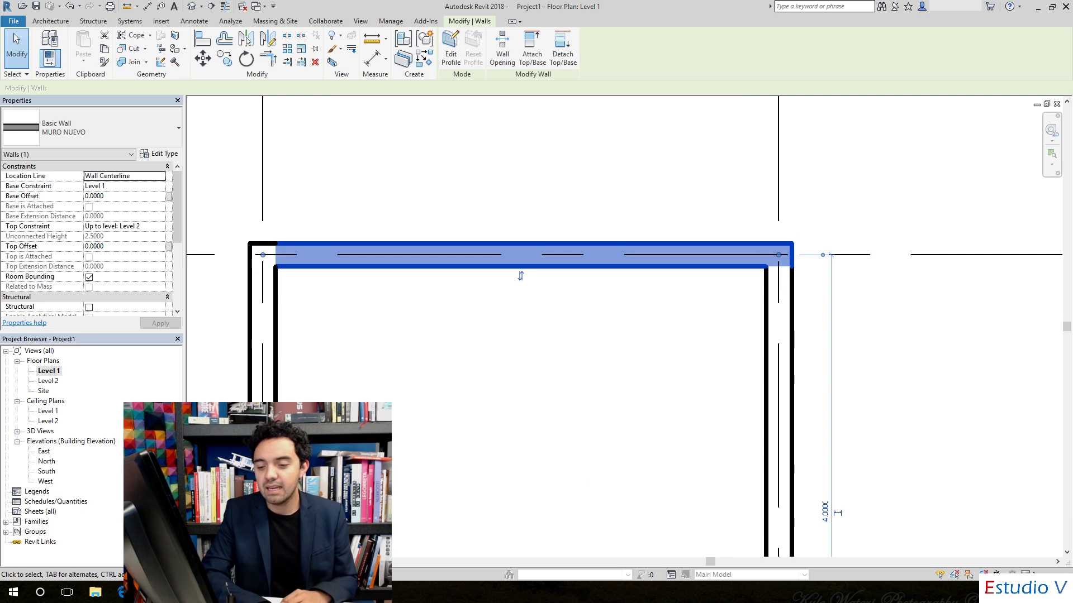
key("Escape")
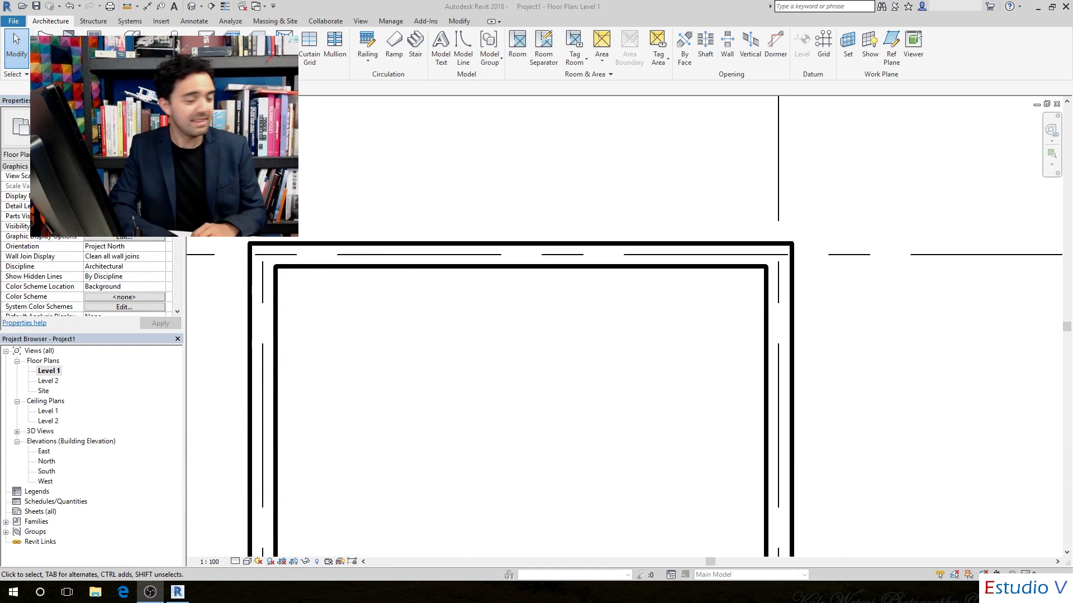
- Change the Level 1 plan's view scale from 1:100 to 1:20 and zoom to the wall corner
left_click(196, 562)
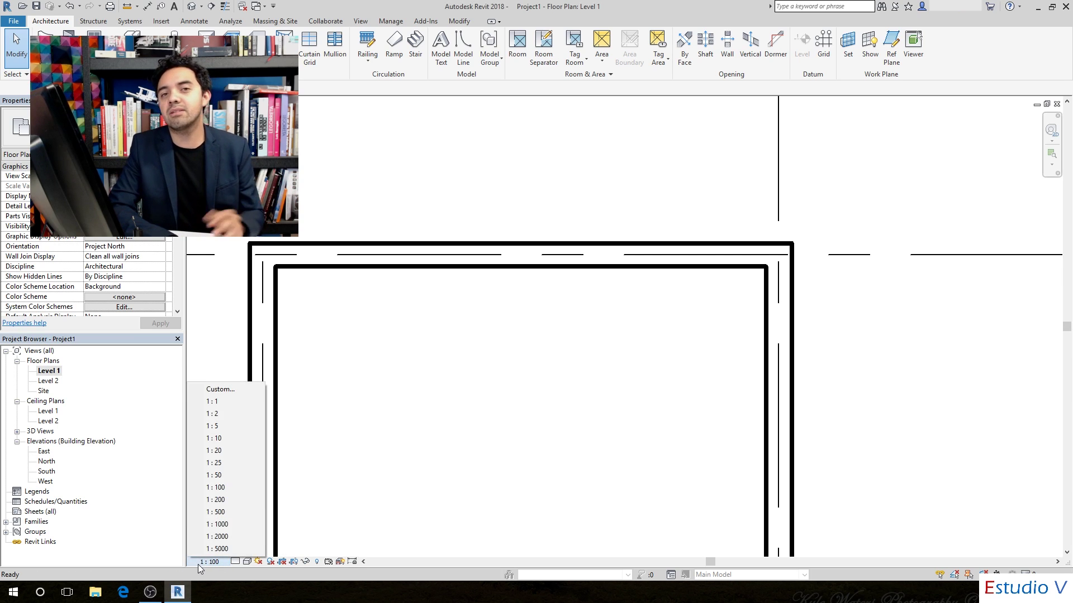
left_click(247, 449)
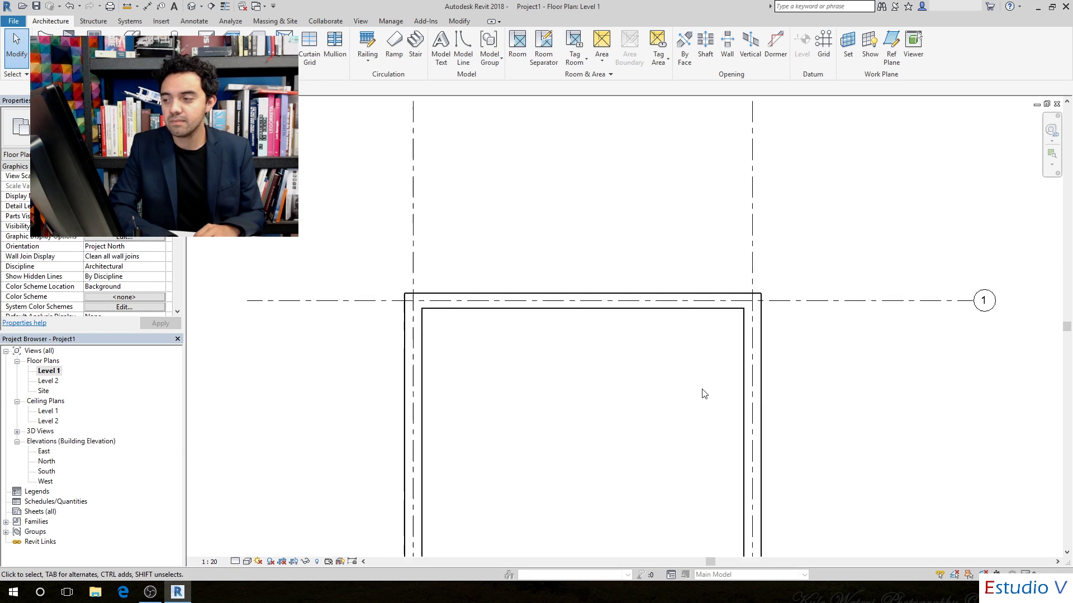
scroll(701, 391, "down", 2)
scroll(671, 342, "up", 4)
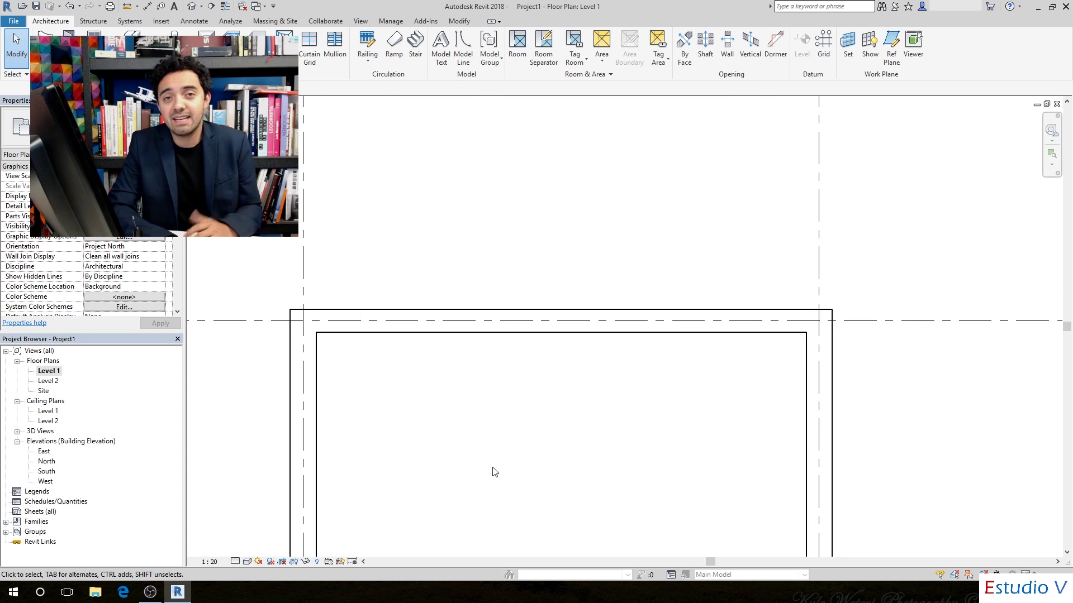
scroll(286, 322, "up", 2)
scroll(286, 322, "up", 3)
scroll(286, 323, "up", 1)
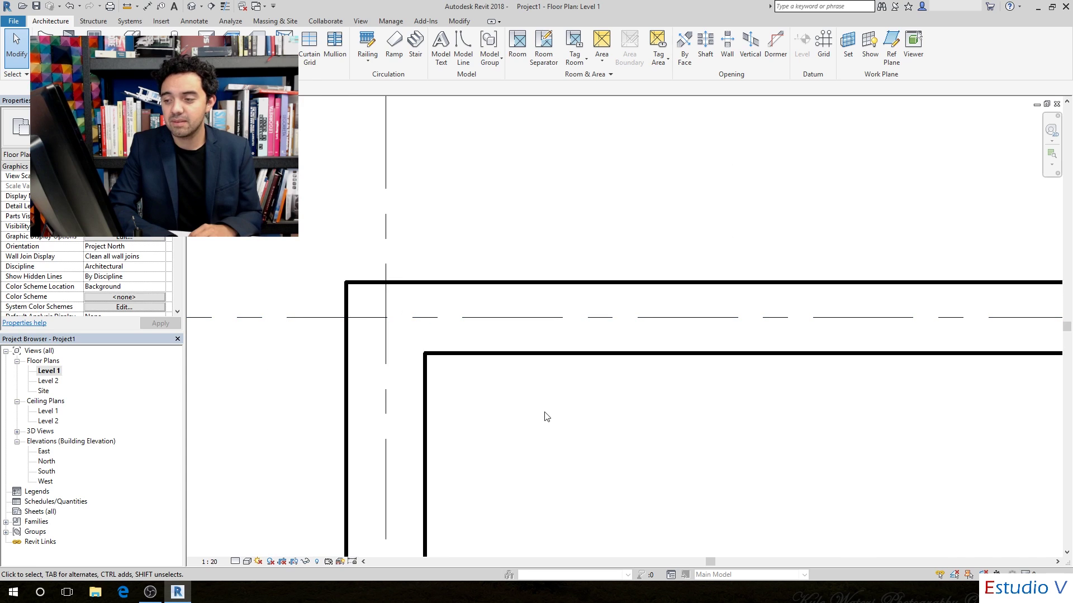
- Set the plan's detail level to Fine and zoom toward the wall corner
left_click(235, 561)
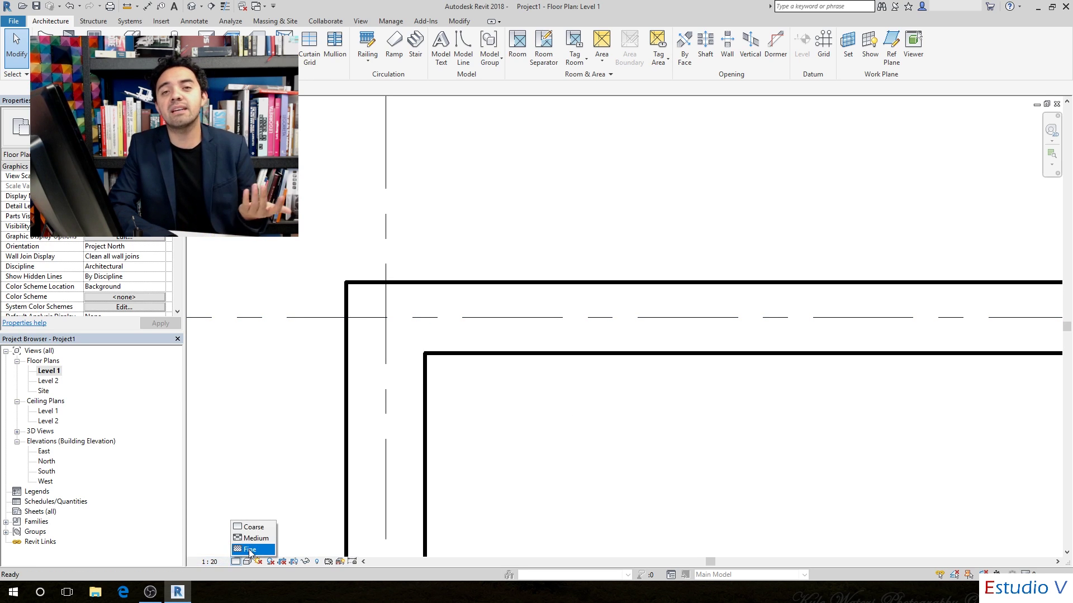
left_click(249, 550)
scroll(844, 313, "up", 3)
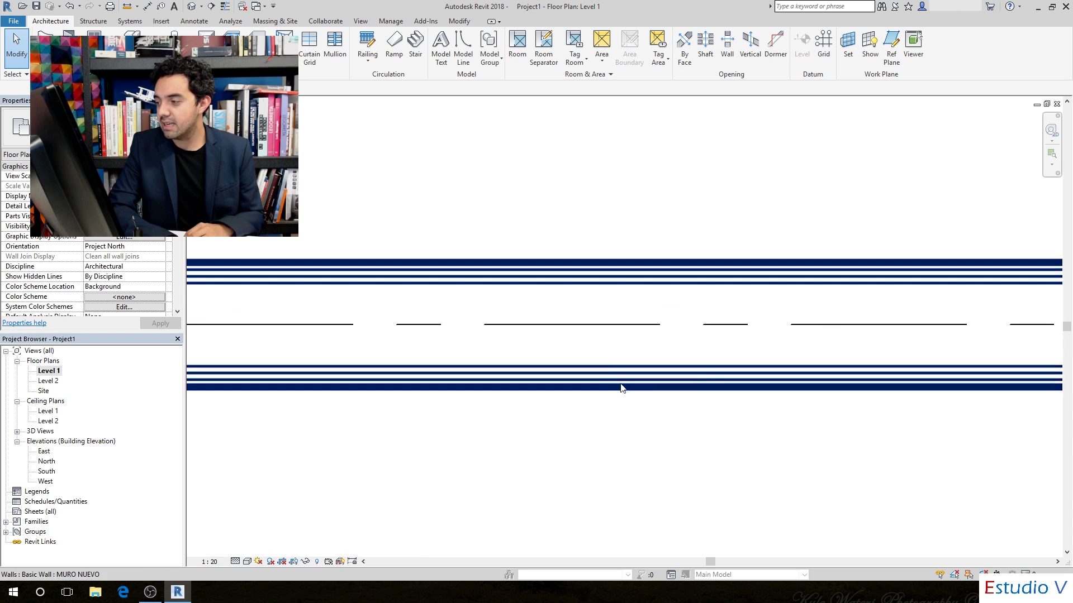
scroll(581, 314, "down", 2)
scroll(581, 314, "down", 1)
scroll(582, 315, "up", 3)
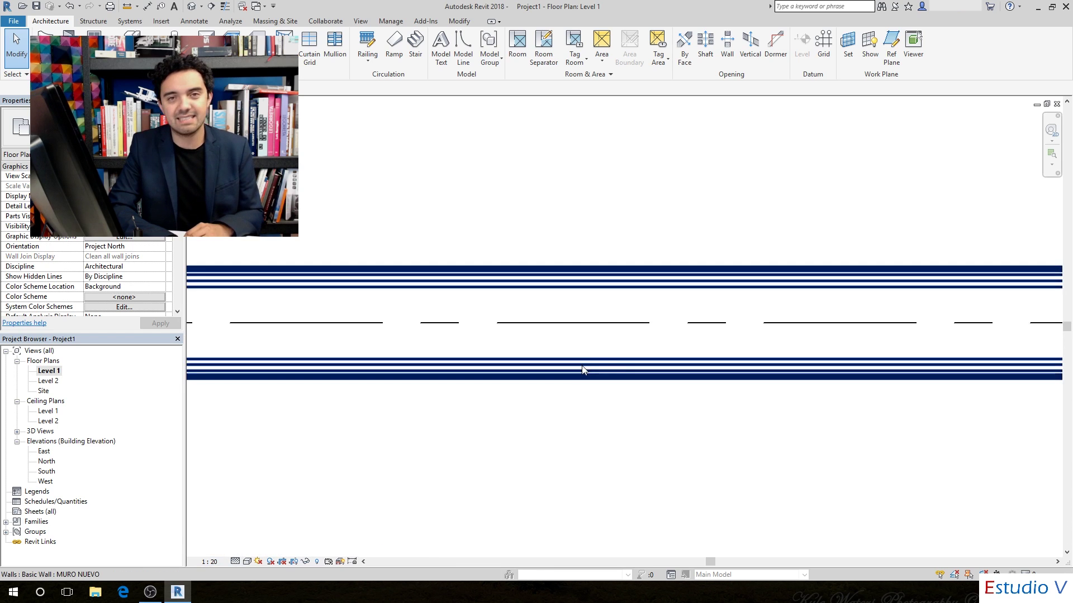
scroll(606, 328, "down", 3)
scroll(608, 328, "down", 2)
- Zoom around to inspect the thin layer lines, then select horizontal grid line 1
scroll(612, 331, "down", 3)
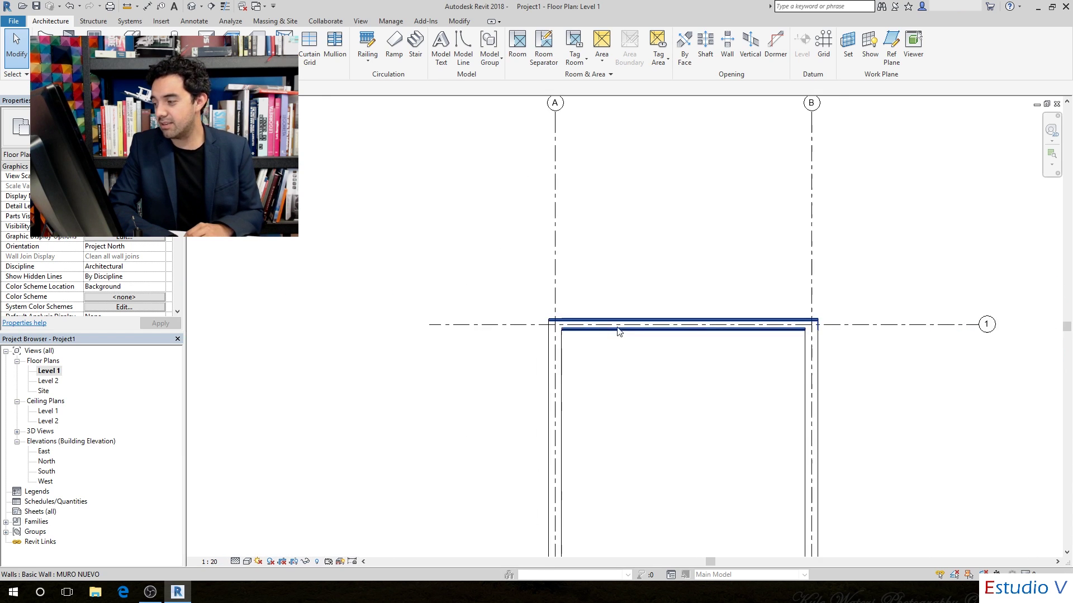
scroll(643, 332, "up", 2)
scroll(726, 332, "up", 2)
scroll(788, 347, "up", 2)
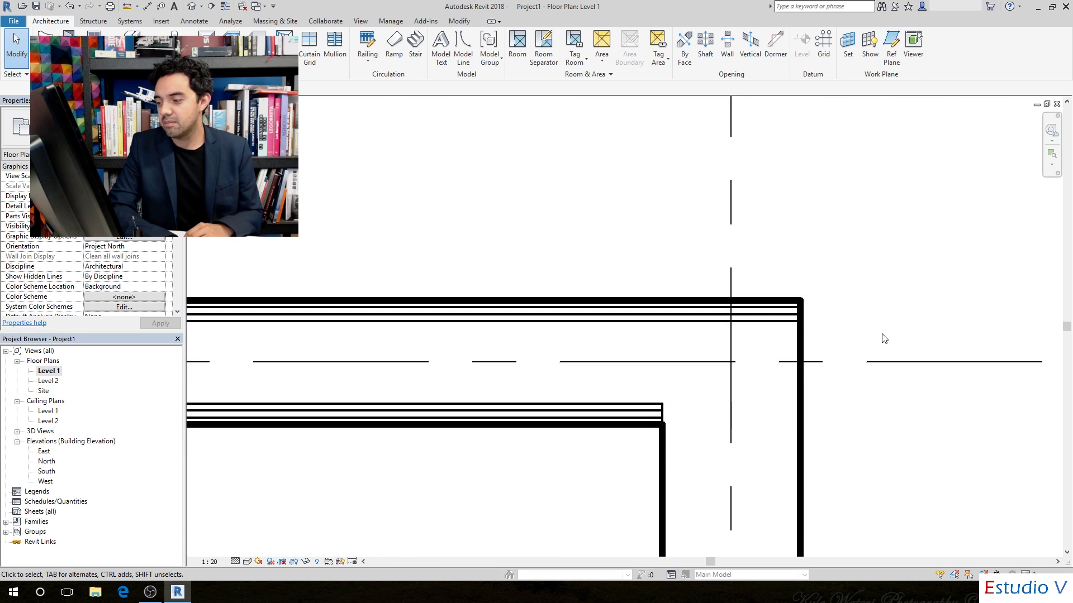
scroll(881, 338, "down", 2)
scroll(880, 338, "down", 2)
scroll(615, 335, "up", 2)
scroll(545, 334, "up", 2)
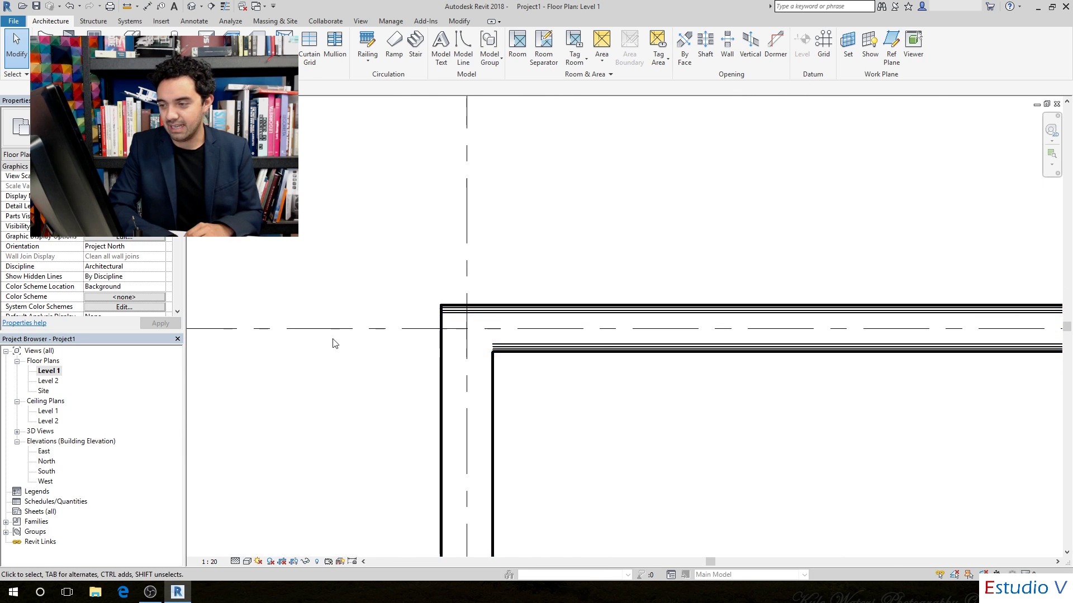
scroll(449, 325, "up", 2)
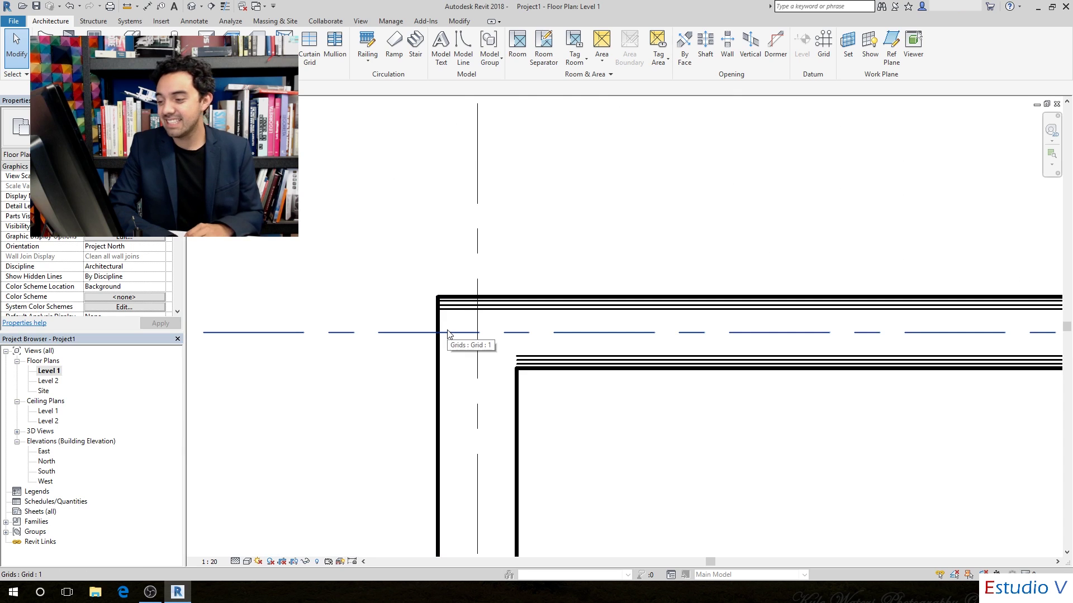
left_click(460, 333)
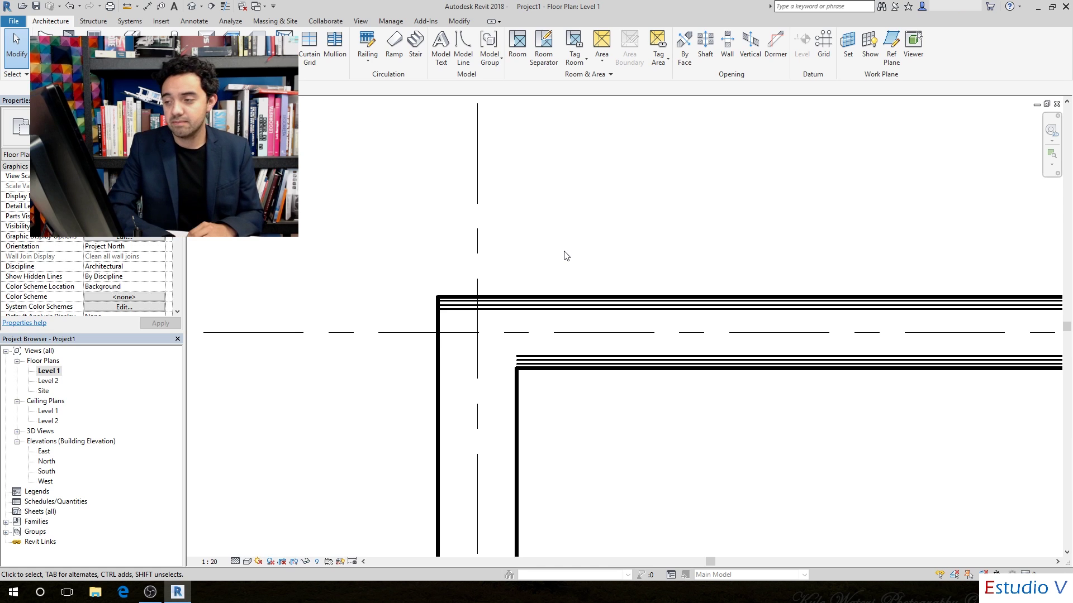
- Set the Level 1 plan's detail level to Coarse so walls show without layer lines
left_click(234, 562)
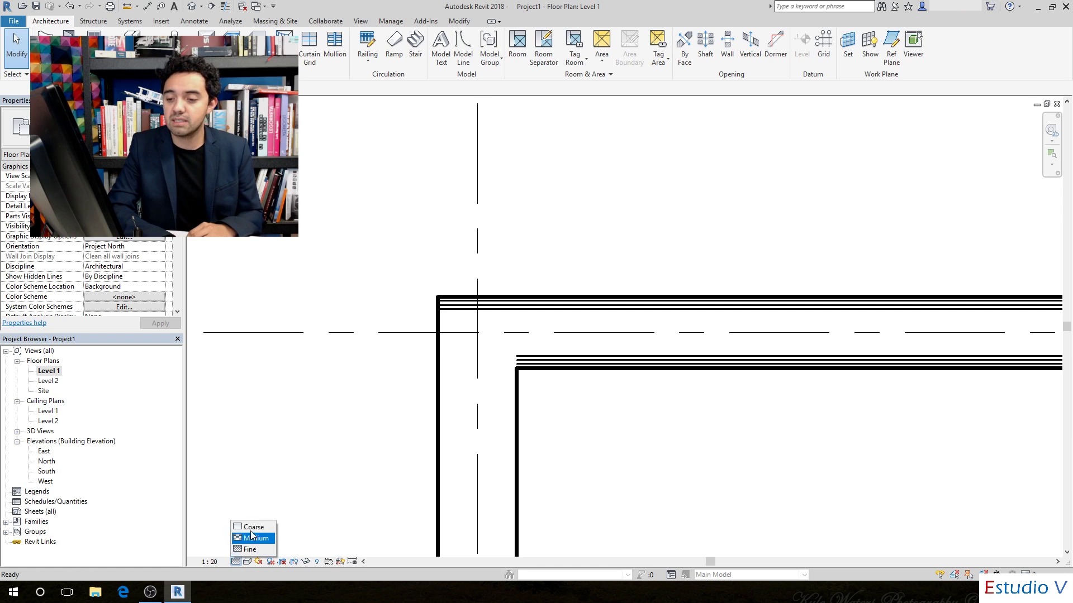
left_click(251, 525)
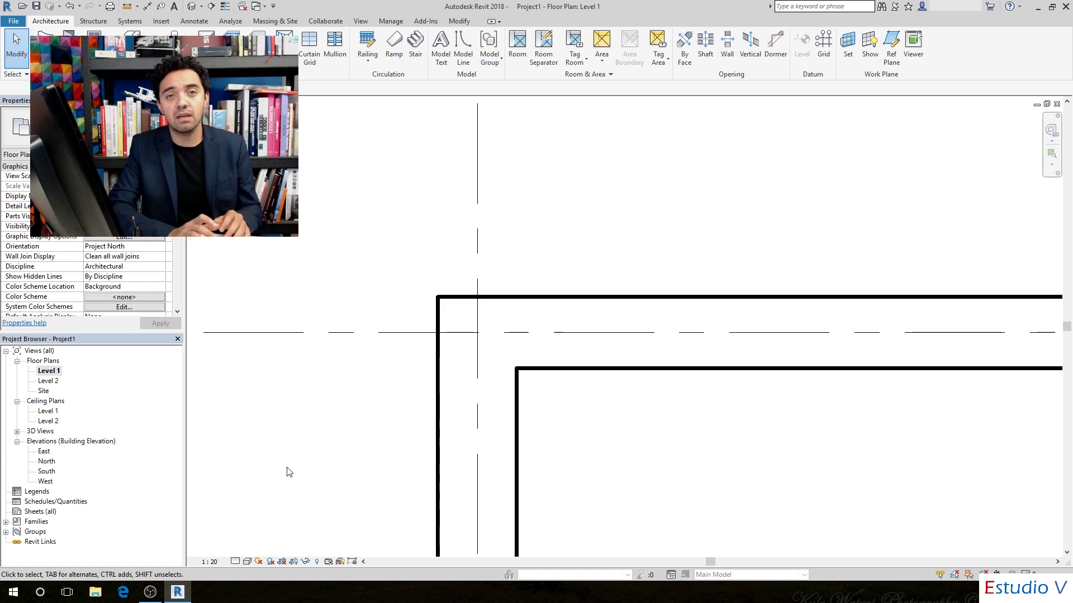